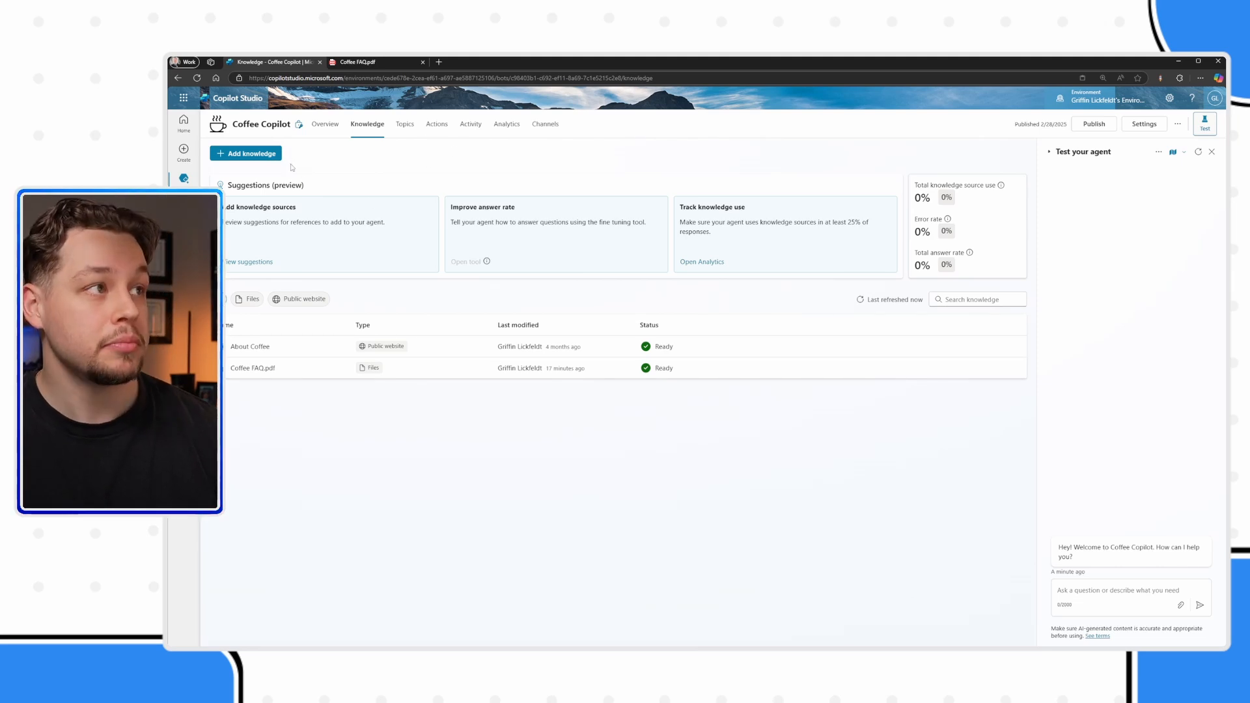
Step: Look over the knowledge source types that can be added to the Coffee Copilot agent, leaving the sources as they are
left_click(248, 156)
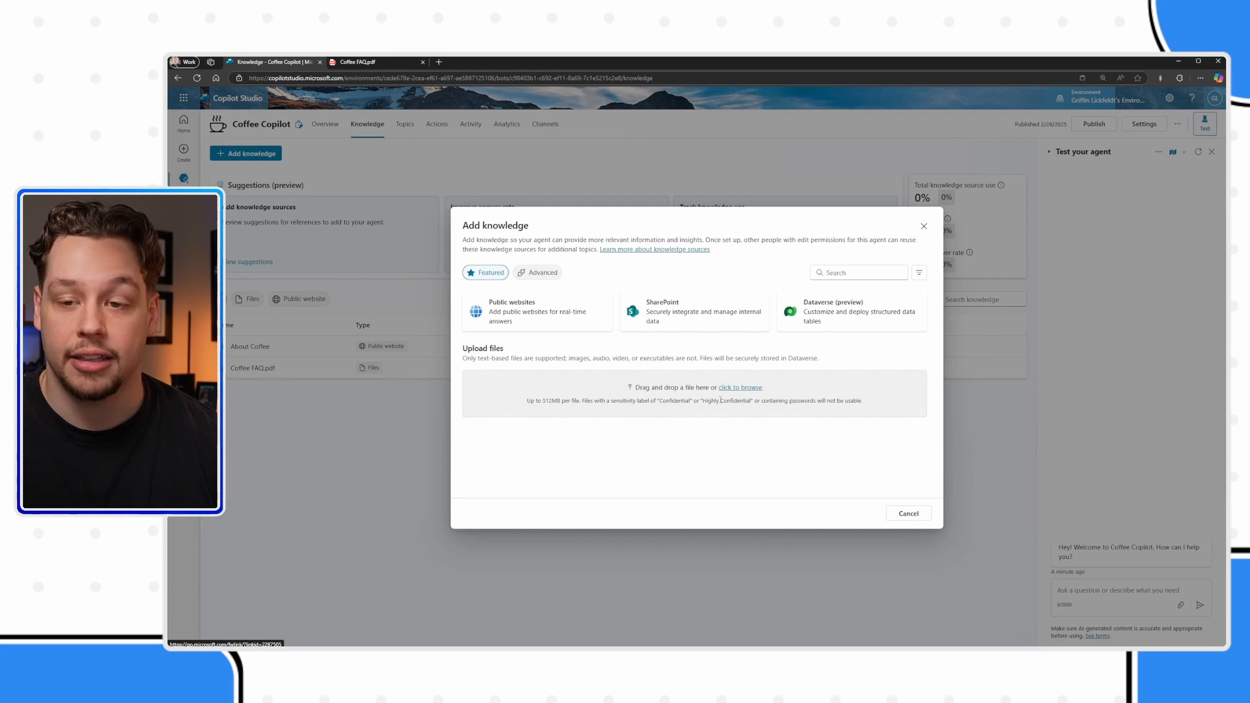
left_click(924, 228)
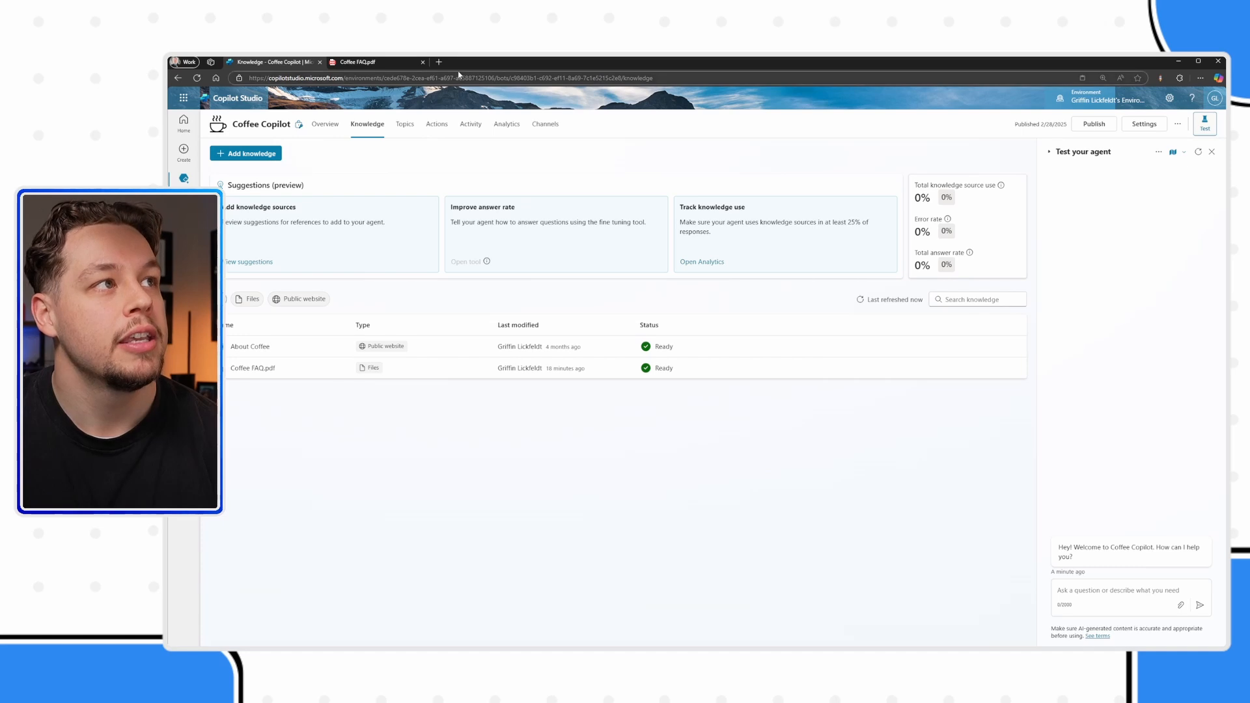
Step: Review the first page of Coffee FAQ.pdf, checking its title, Overview and FAQ headings, and the specialty coffee and caffeine questions
left_click(365, 62)
scroll(739, 338, "up", 10)
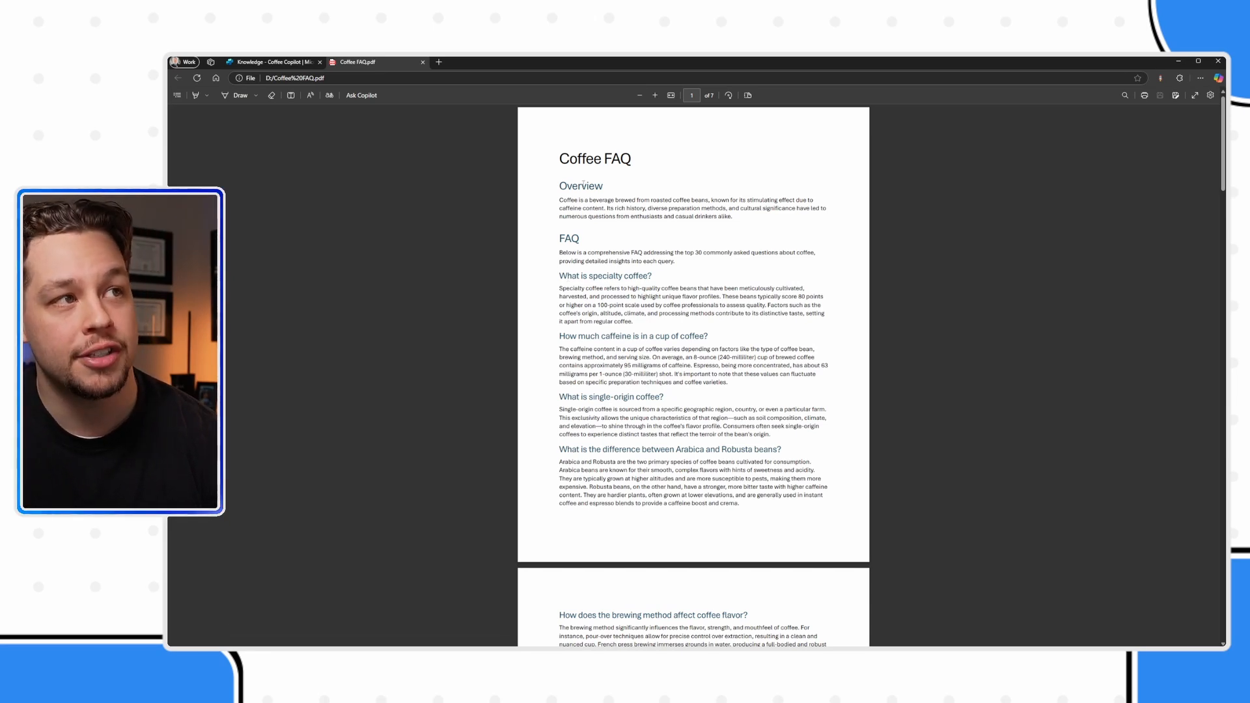
left_click_drag(632, 159, 539, 159)
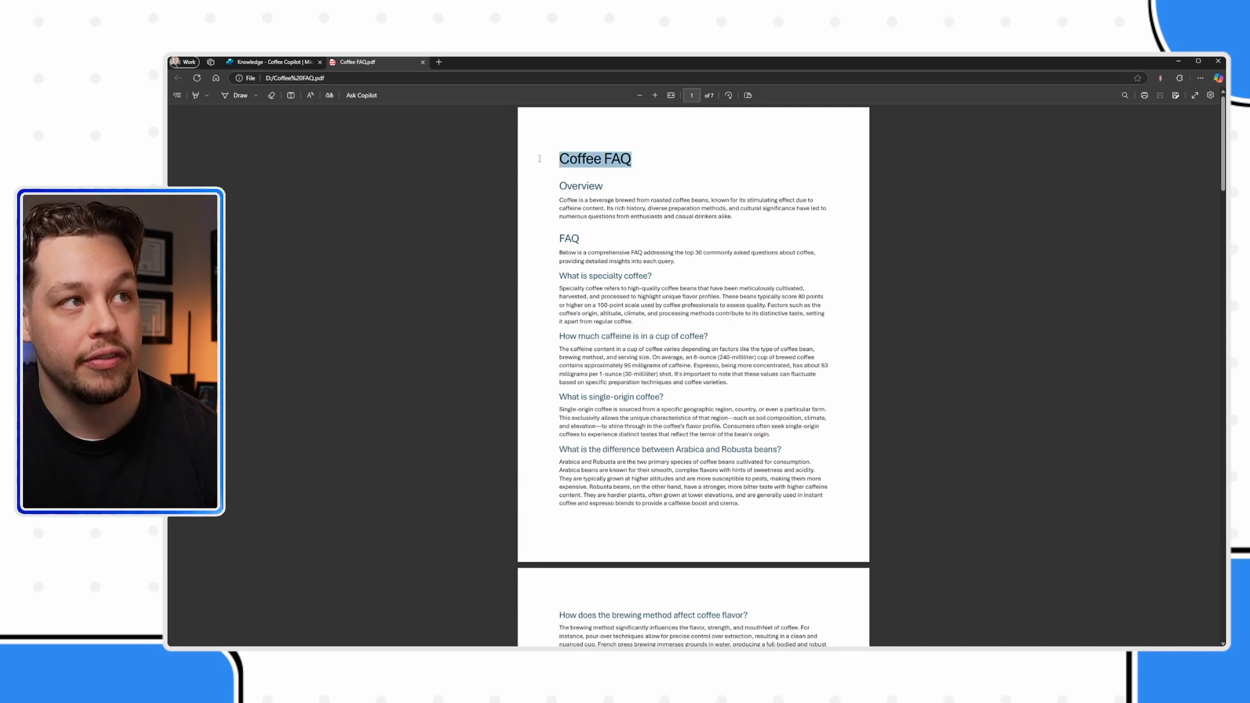
left_click(579, 187)
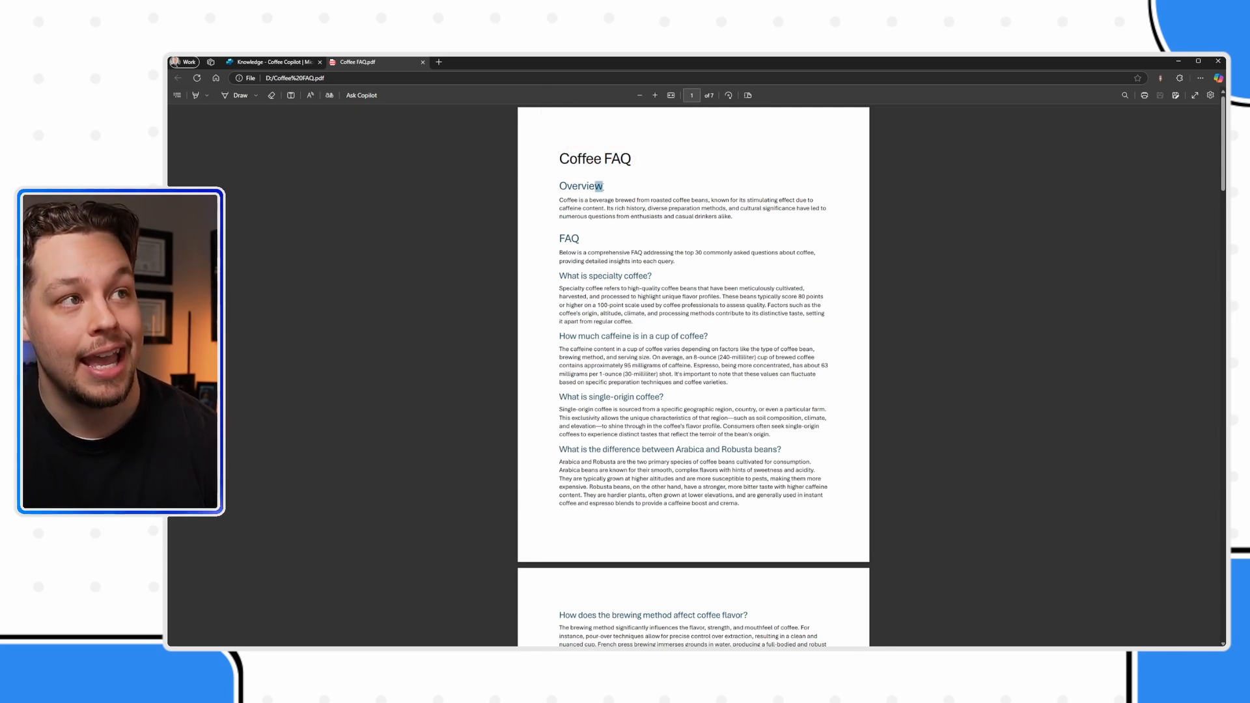
left_click_drag(605, 187, 558, 187)
left_click(569, 239)
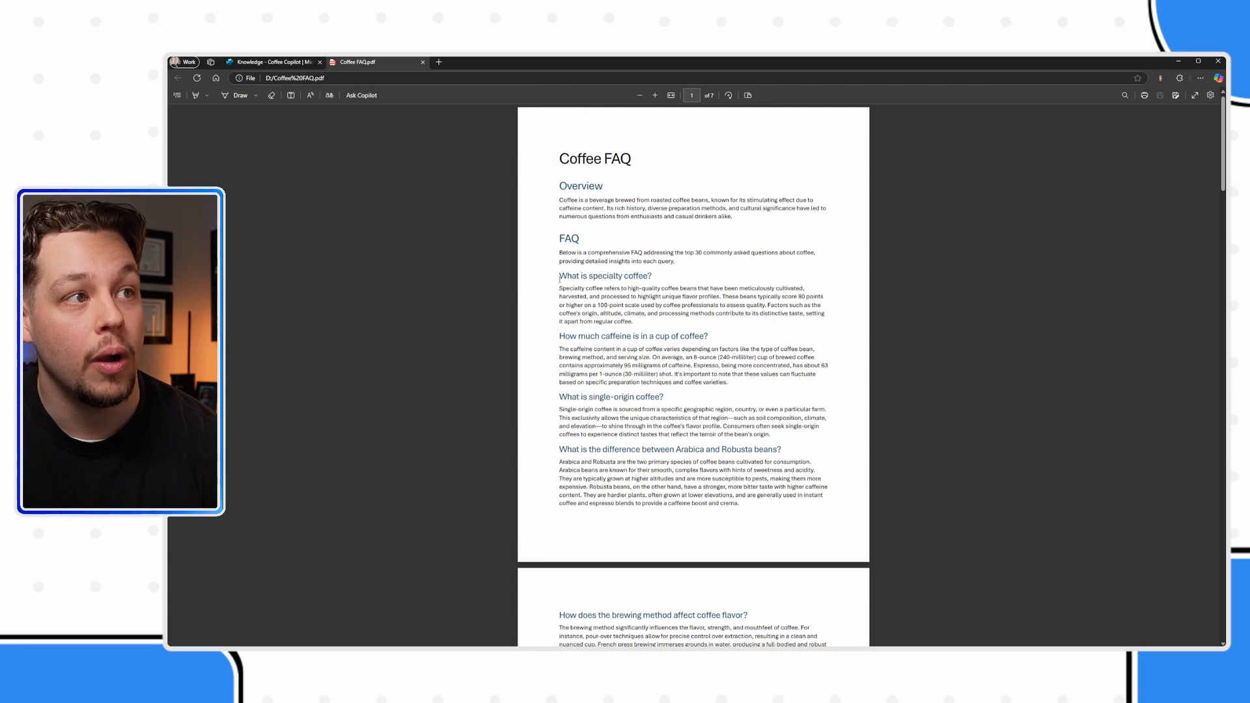
left_click_drag(561, 274, 651, 276)
left_click_drag(610, 336, 644, 337)
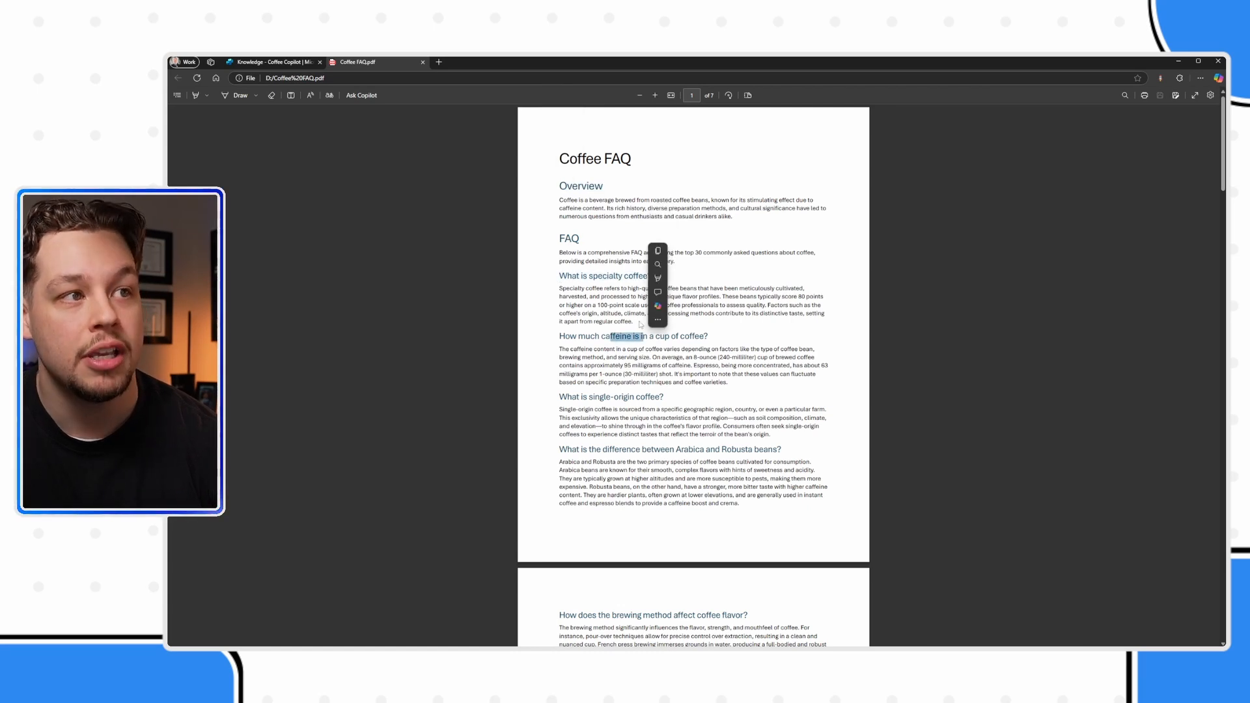
left_click(565, 301)
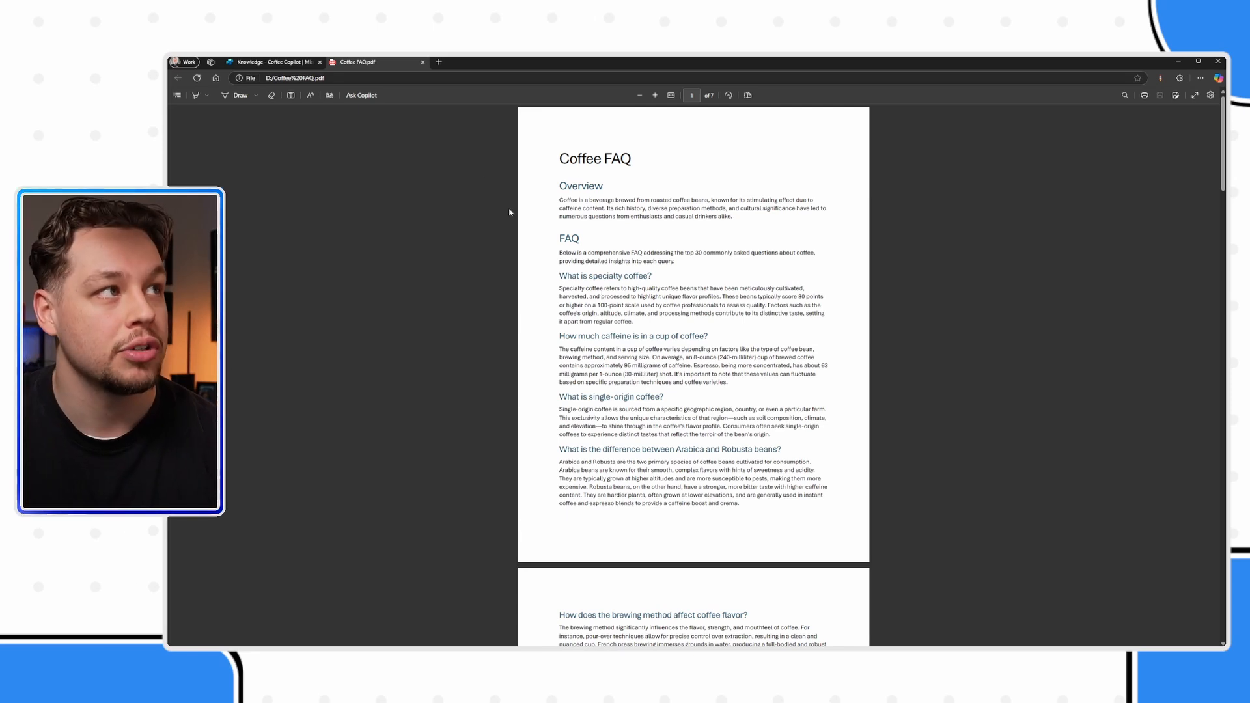
Step: Return to the Coffee Copilot agent in Copilot Studio and create a blank topic named "Coffee FAQ"
left_click(288, 63)
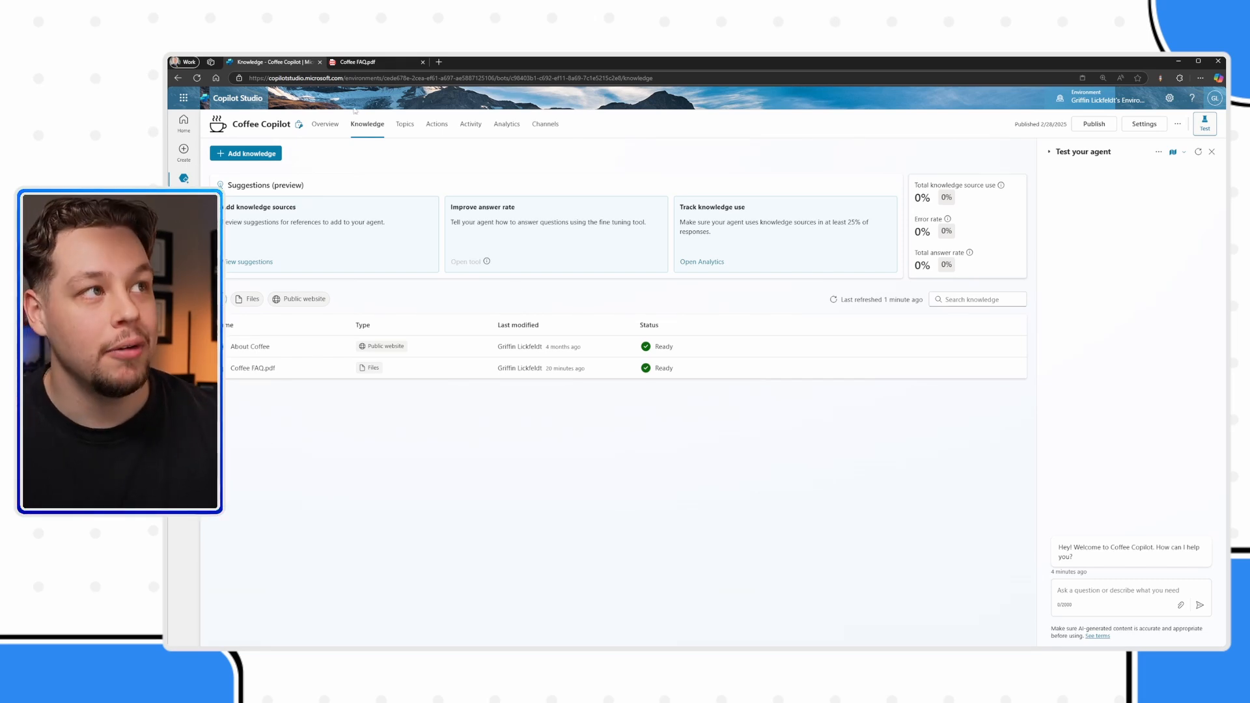
left_click(403, 125)
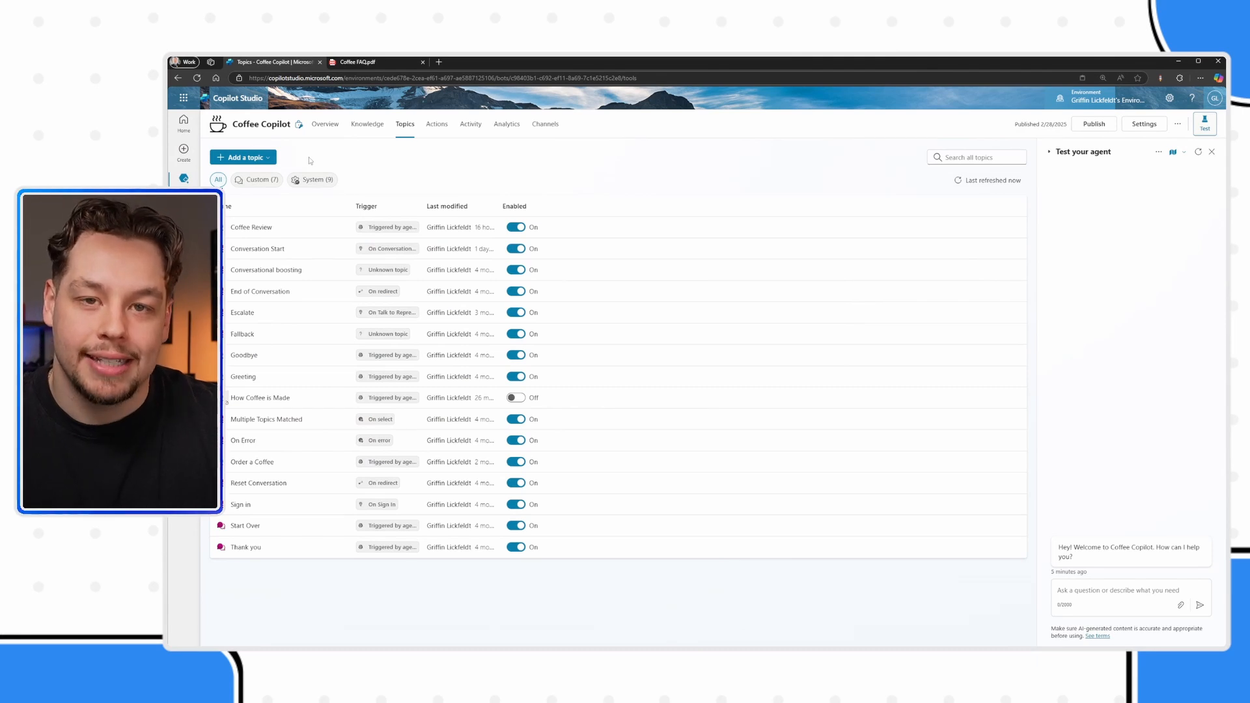
left_click(246, 157)
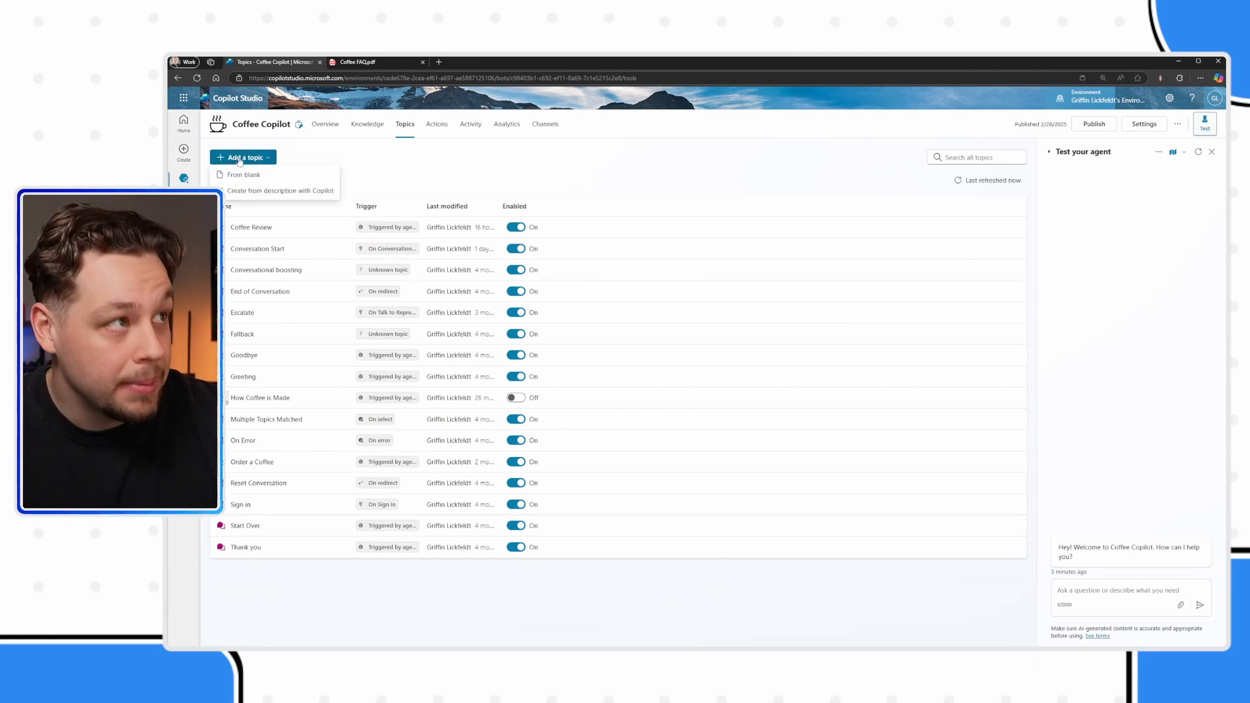
left_click(242, 175)
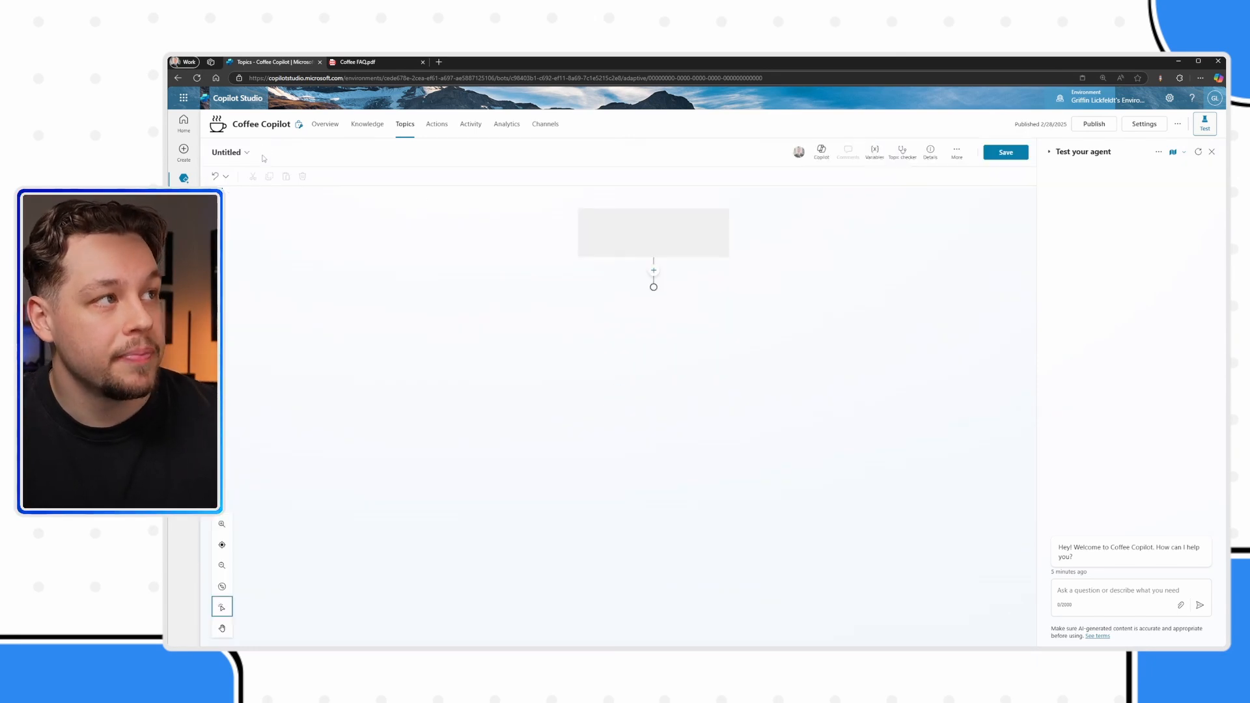
type("Coffee FAQ")
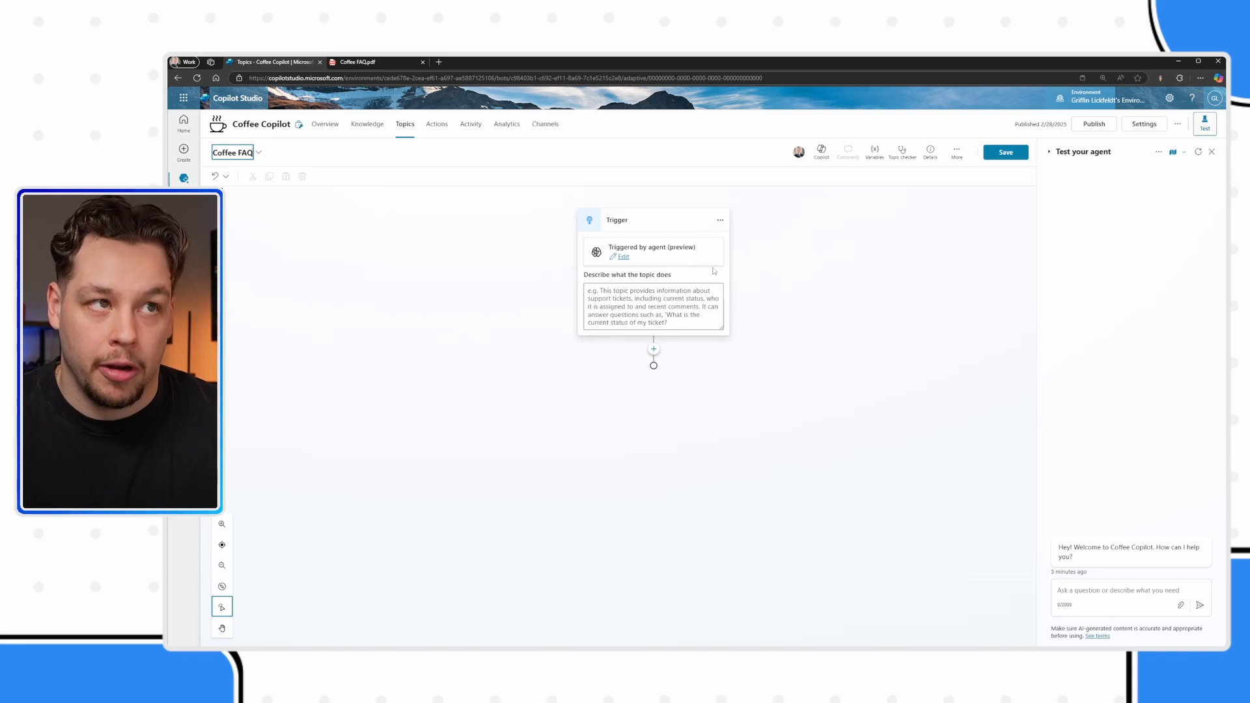
Step: Review the available trigger types for the Coffee FAQ topic and choose "Triggered by agent (preview)"
left_click(715, 240)
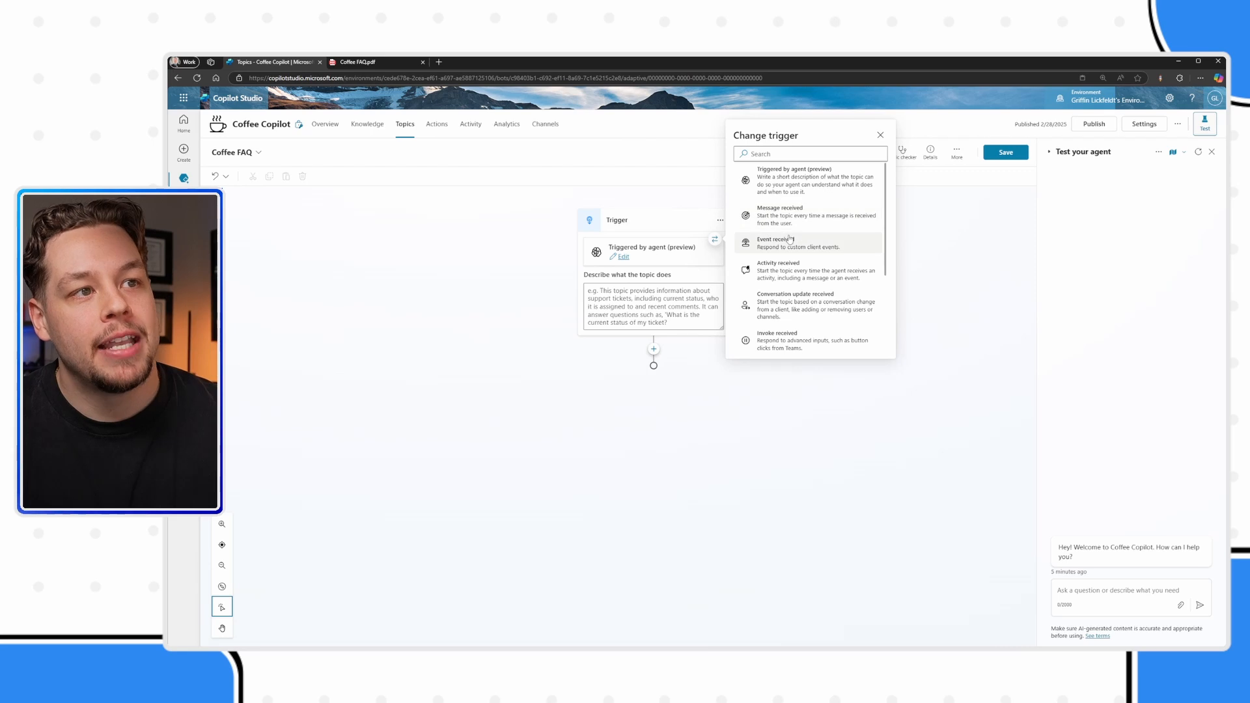
scroll(788, 289, "down", 3)
scroll(789, 288, "up", 3)
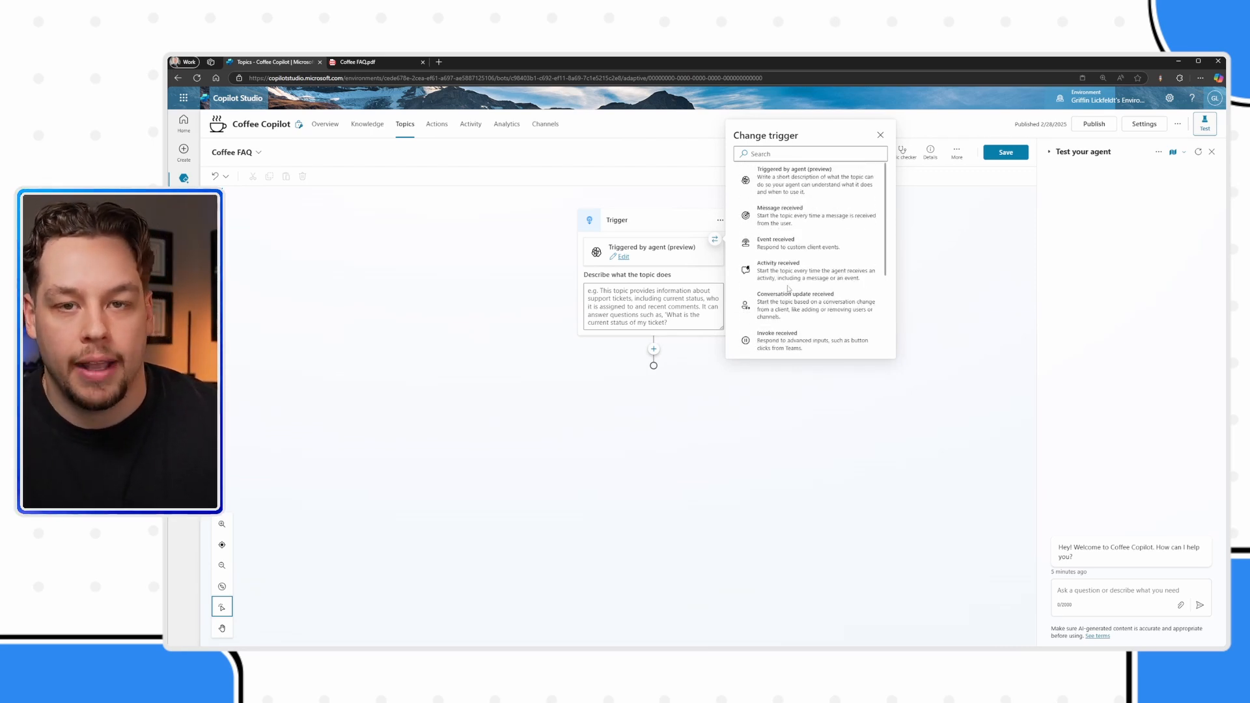
left_click(814, 193)
Step: Describe the topic as "This contains frequently asked questions and answers to commonly asked questions people have regarding coffee"
left_click(660, 297)
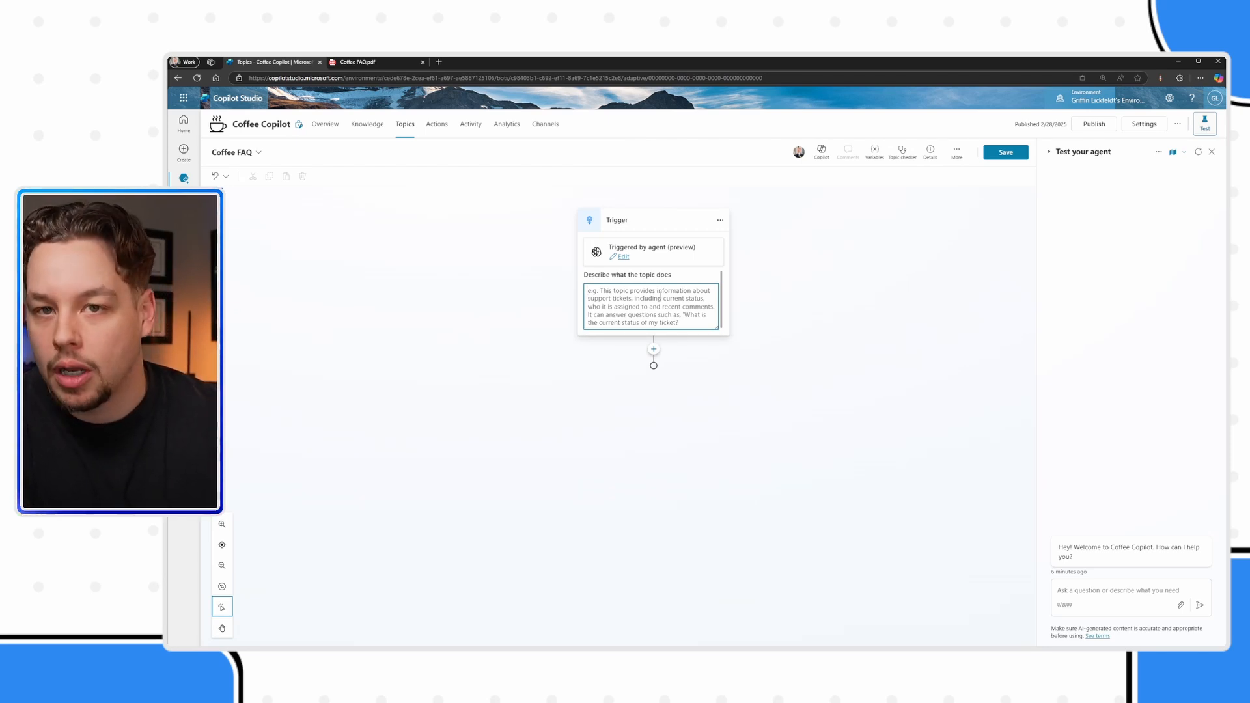
type("This")
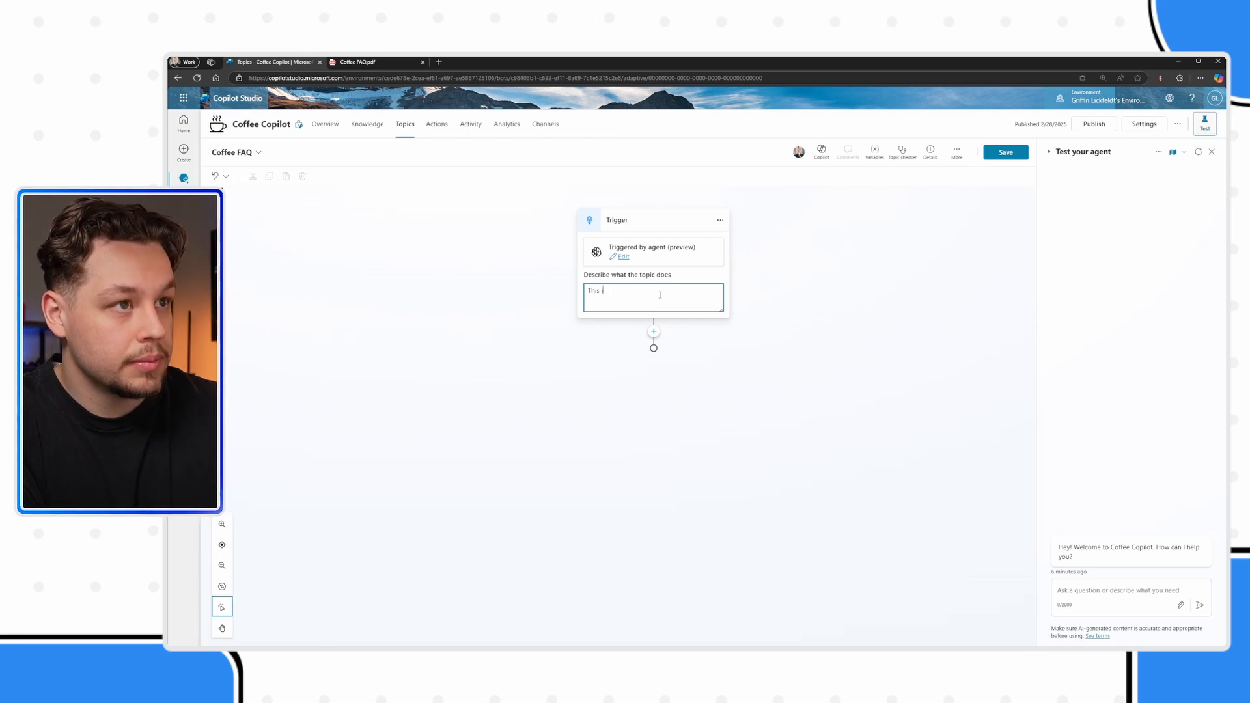
type(" contains frequently asked questions a")
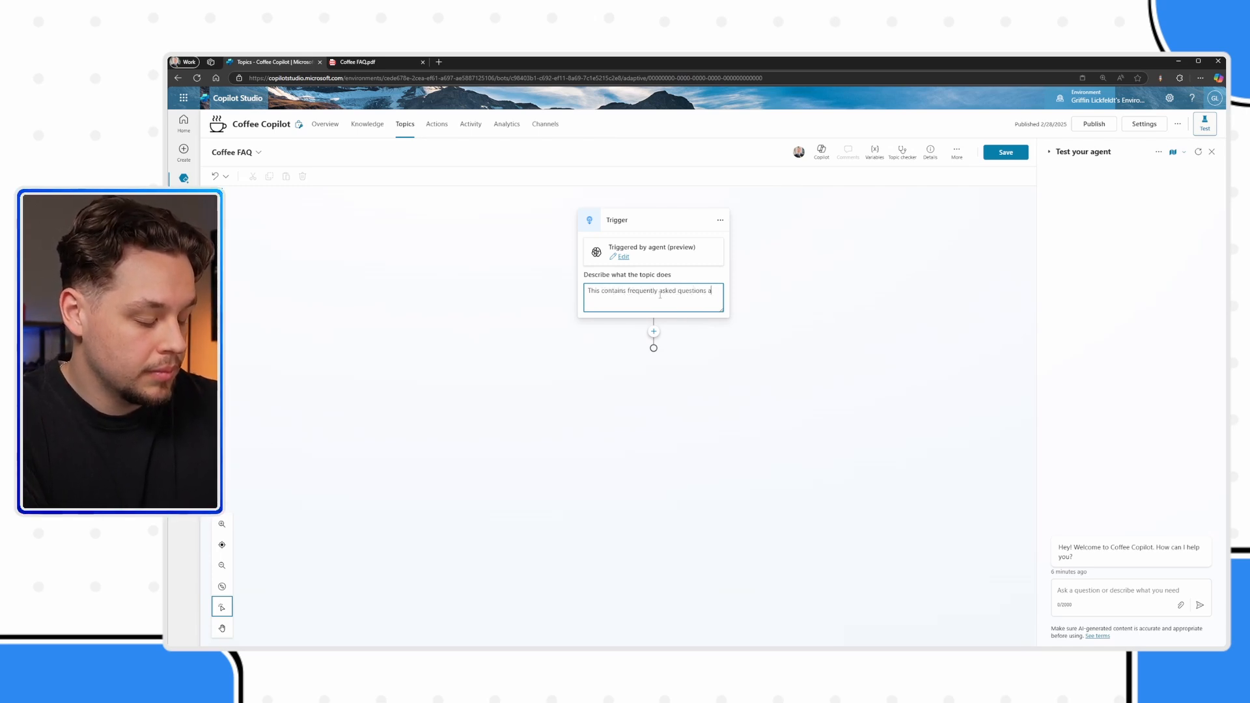
type("nd answers to commonly askwed questions peo")
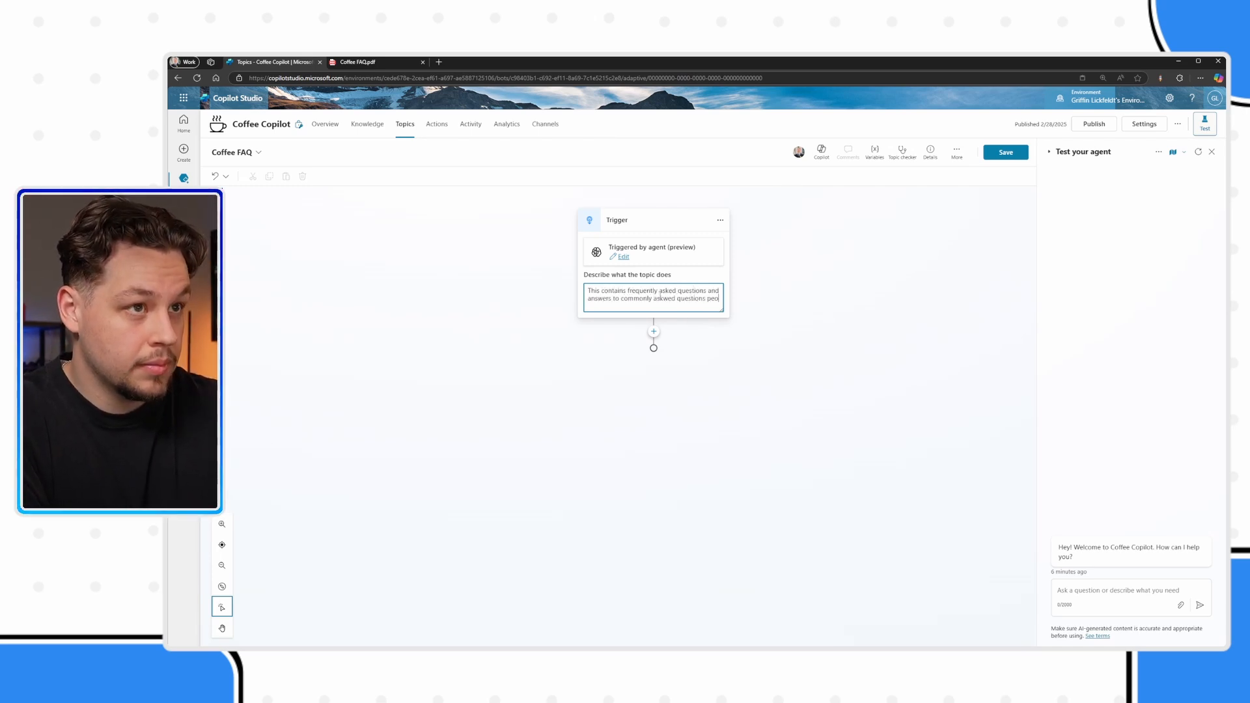
type("ple have regarding coffee")
right_click(665, 299)
left_click(680, 301)
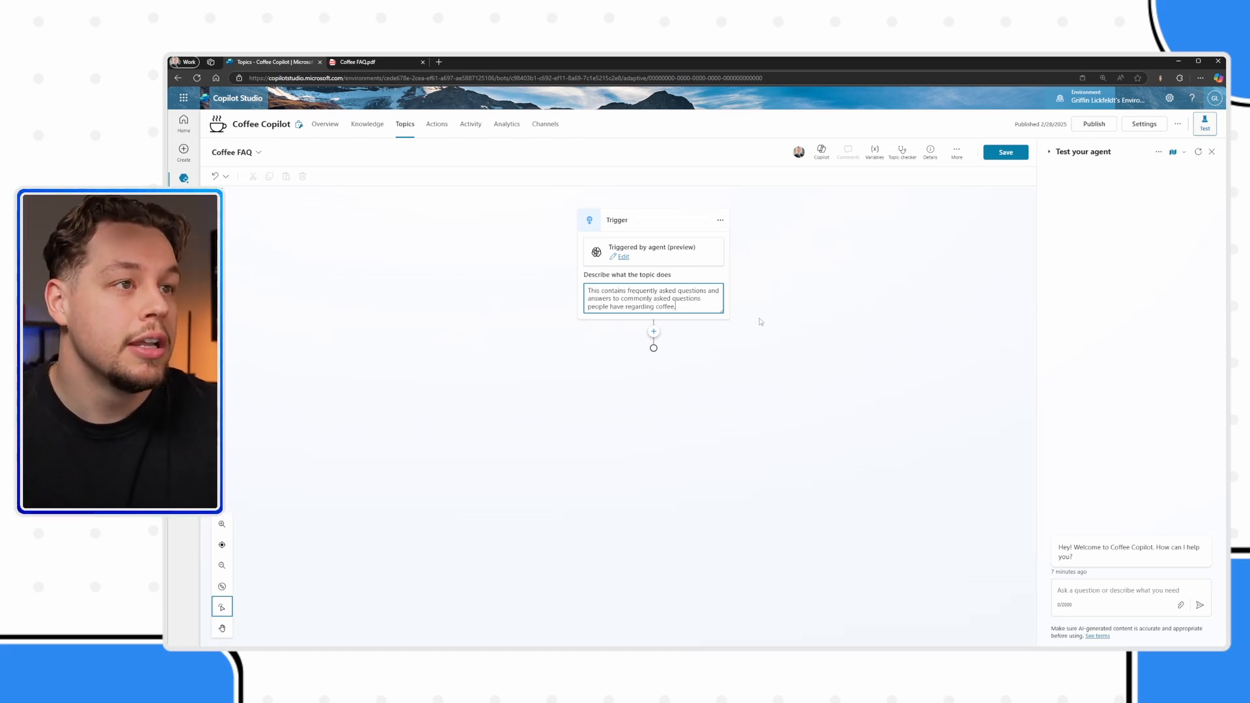
left_click(760, 322)
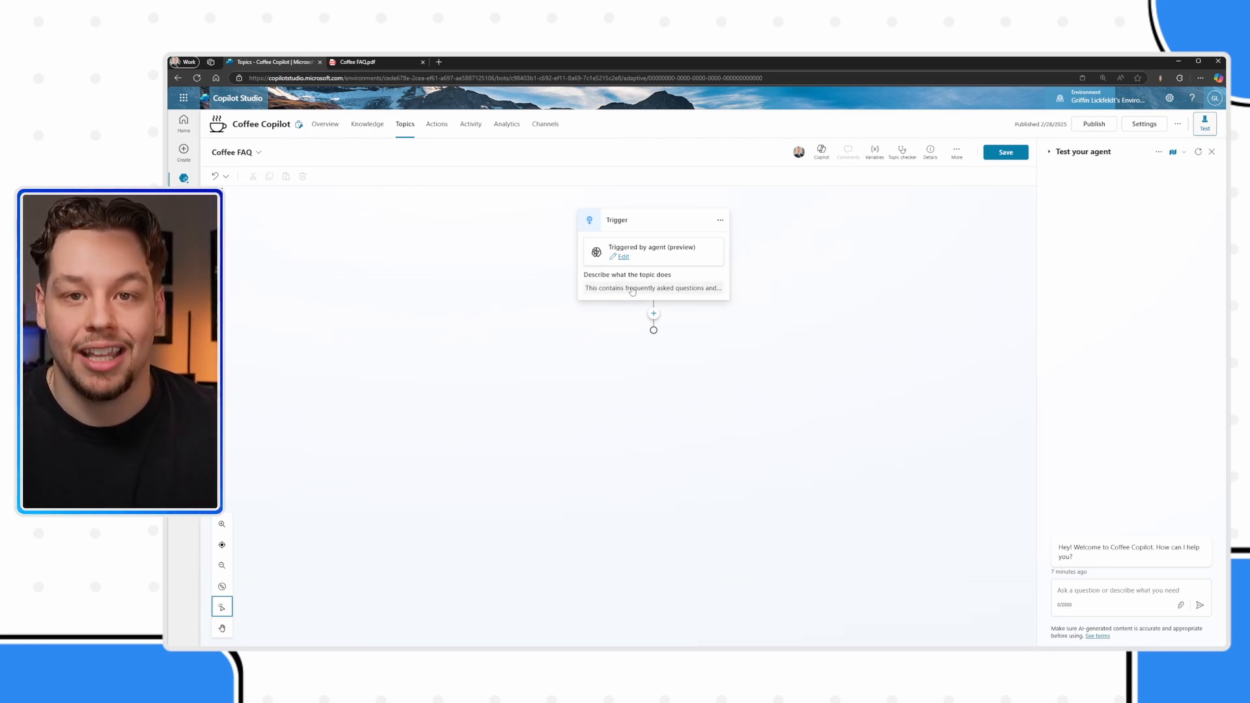
Step: Add a generative answers node directly below the trigger
left_click(654, 313)
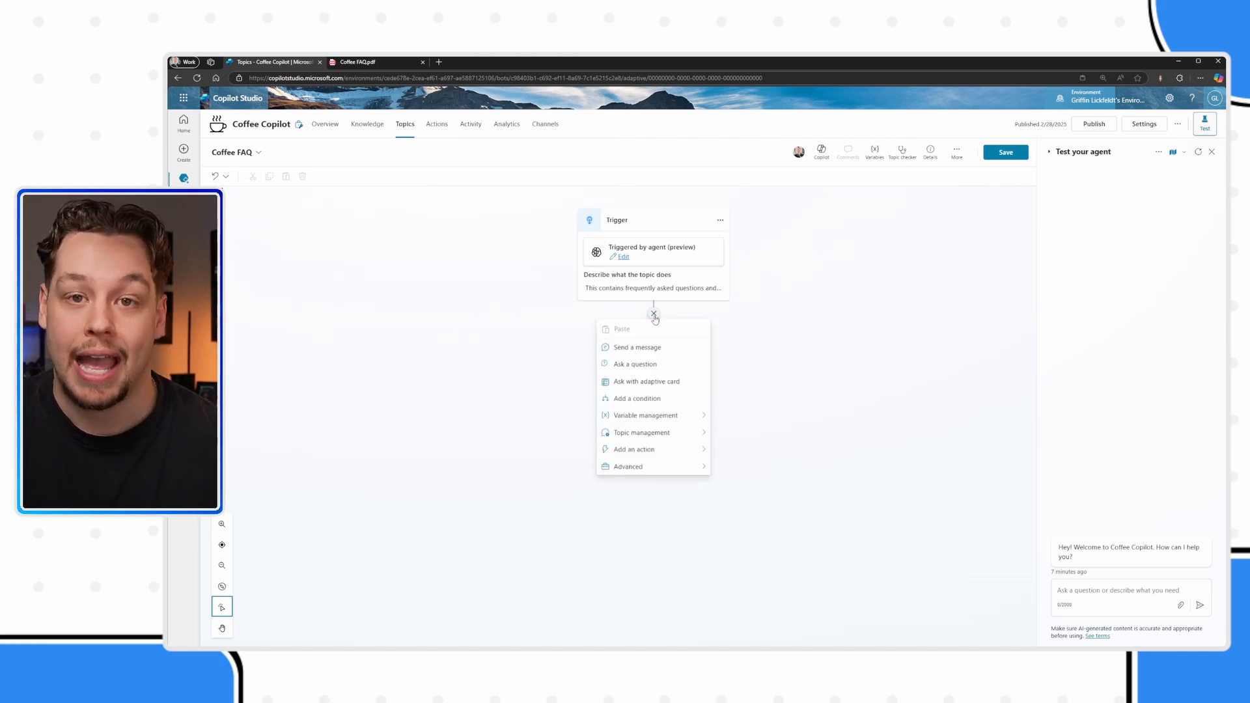
mouse_move(679, 469)
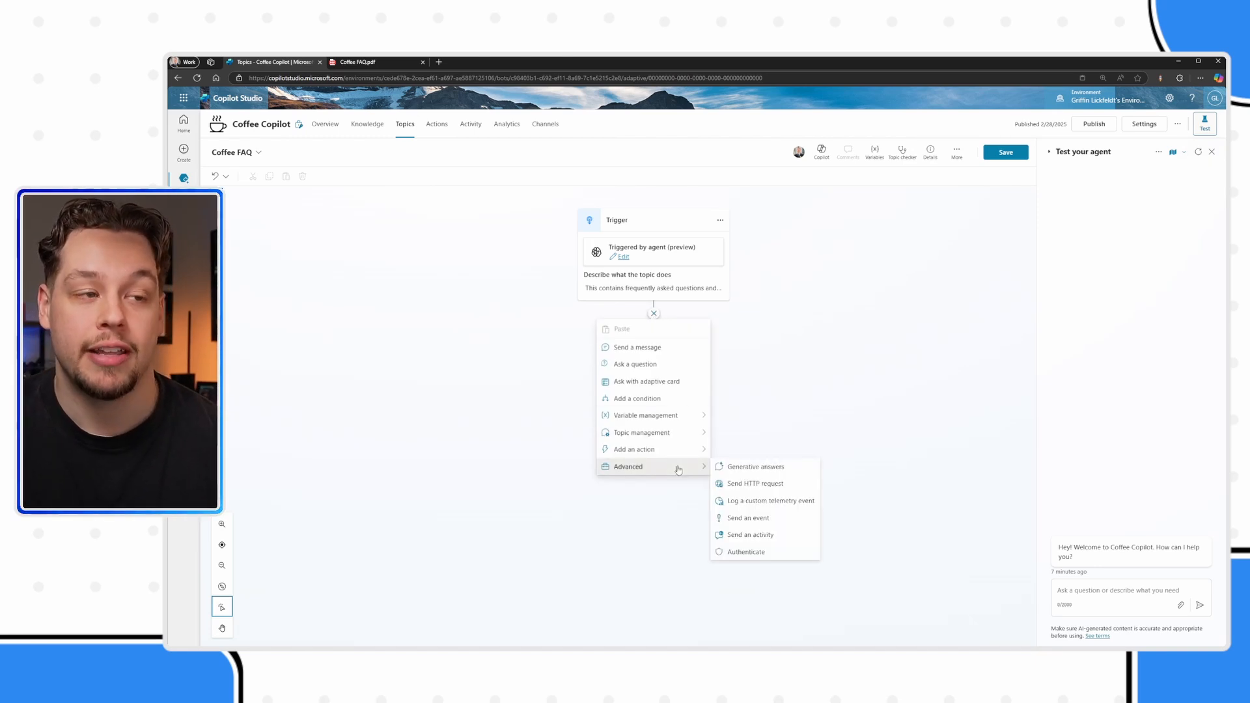
left_click(742, 469)
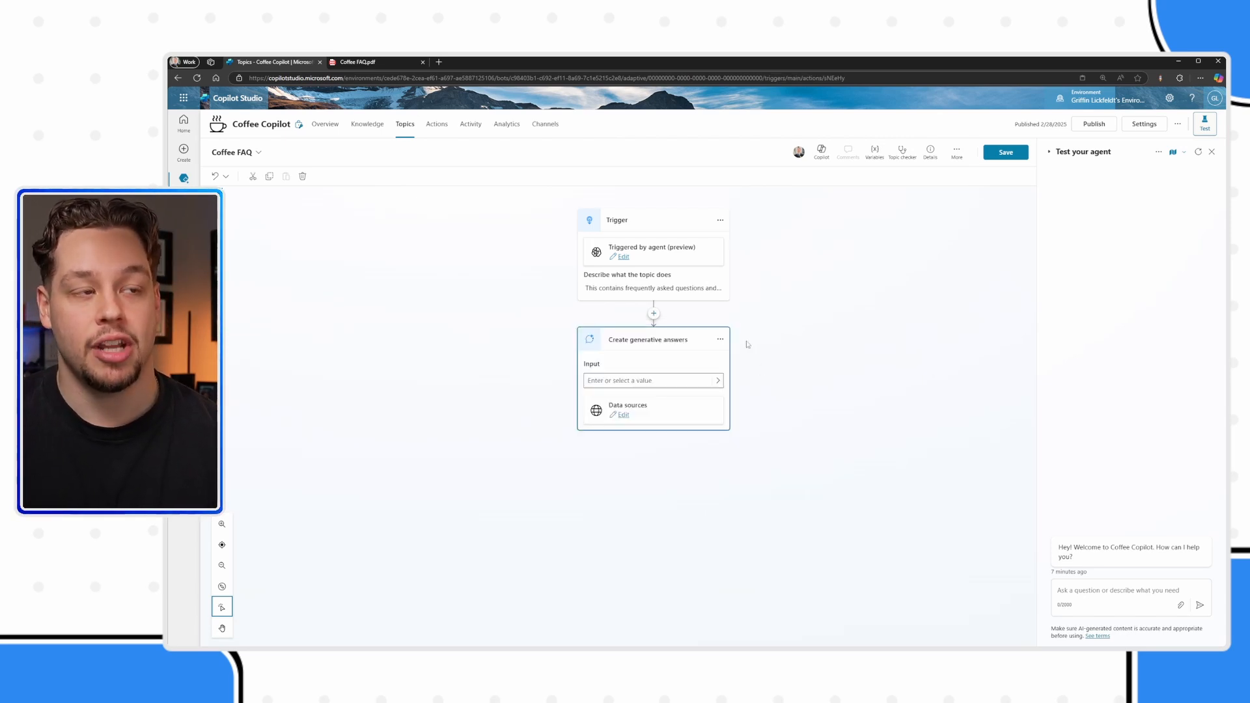
left_click(837, 396)
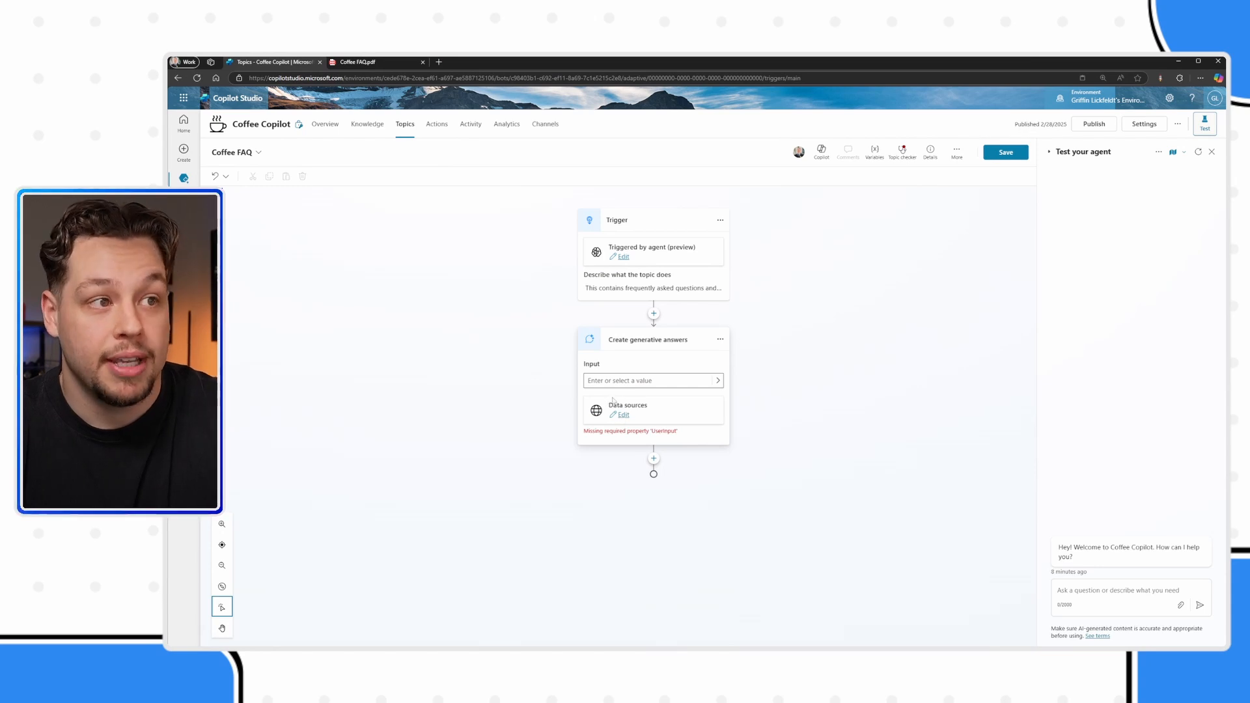
Step: Set the generative answers node's input to the system variable Activity.Text
left_click(652, 381)
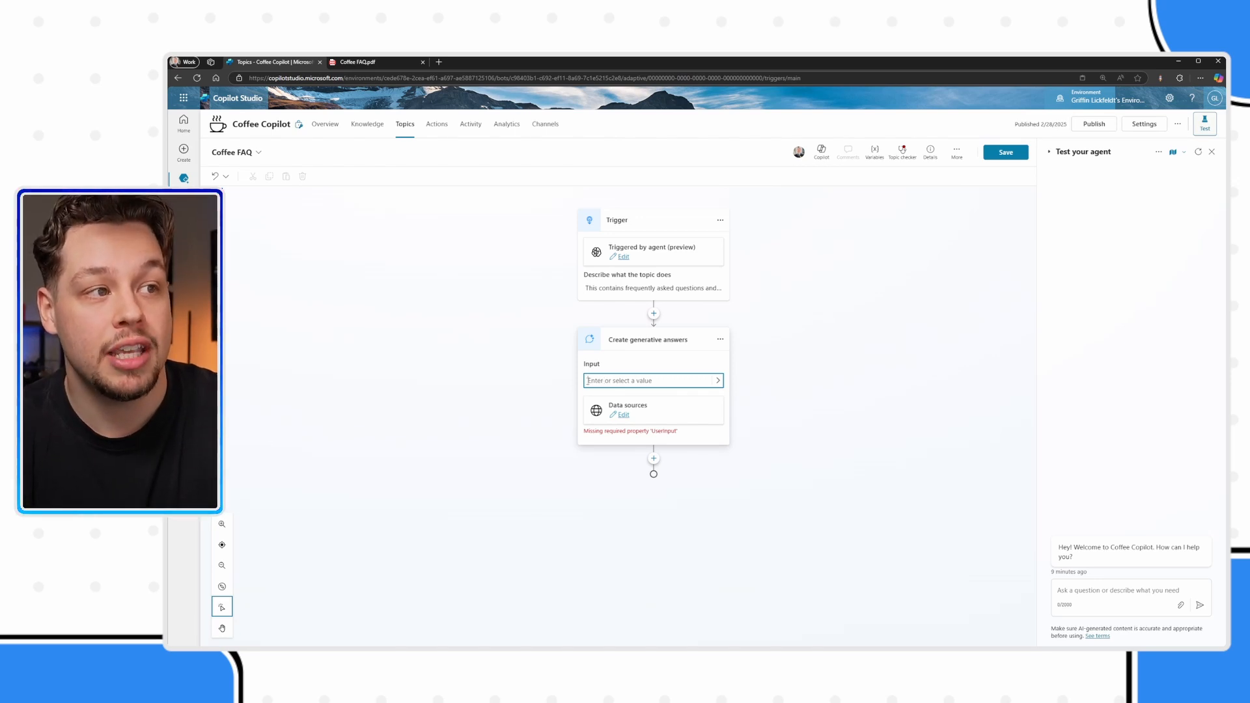
left_click(719, 382)
left_click(723, 384)
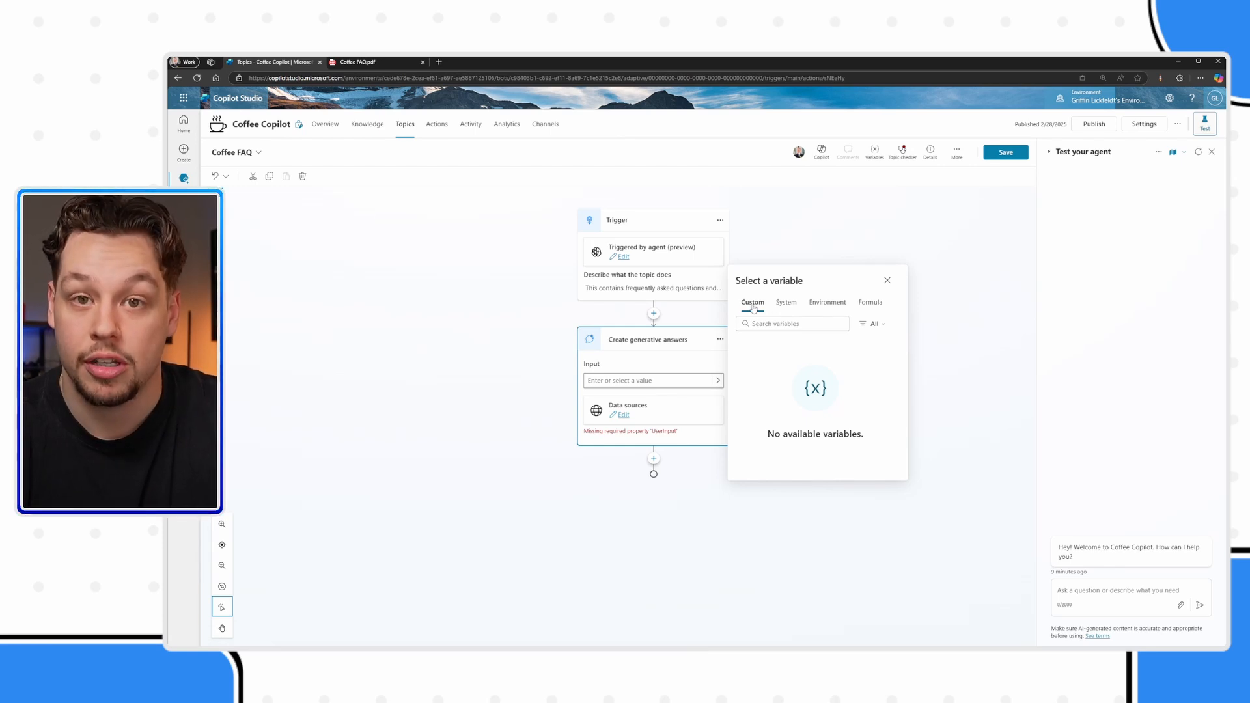
left_click(786, 303)
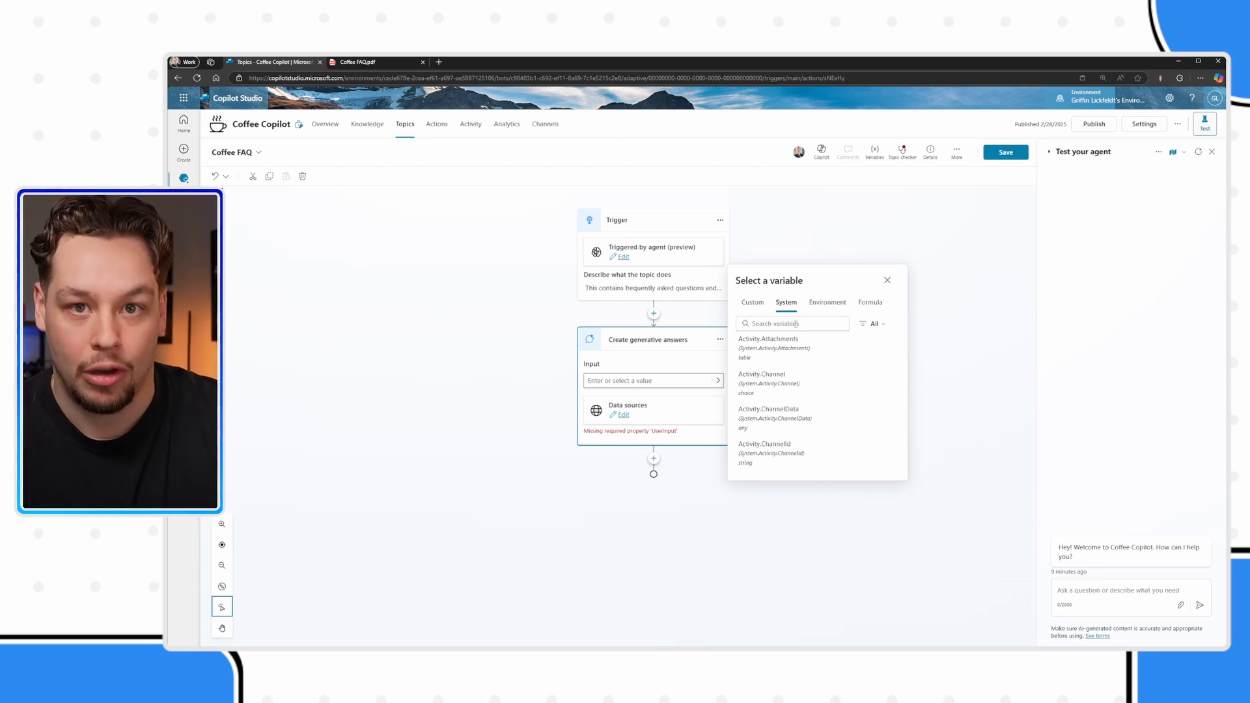
left_click(796, 324)
type("Ac")
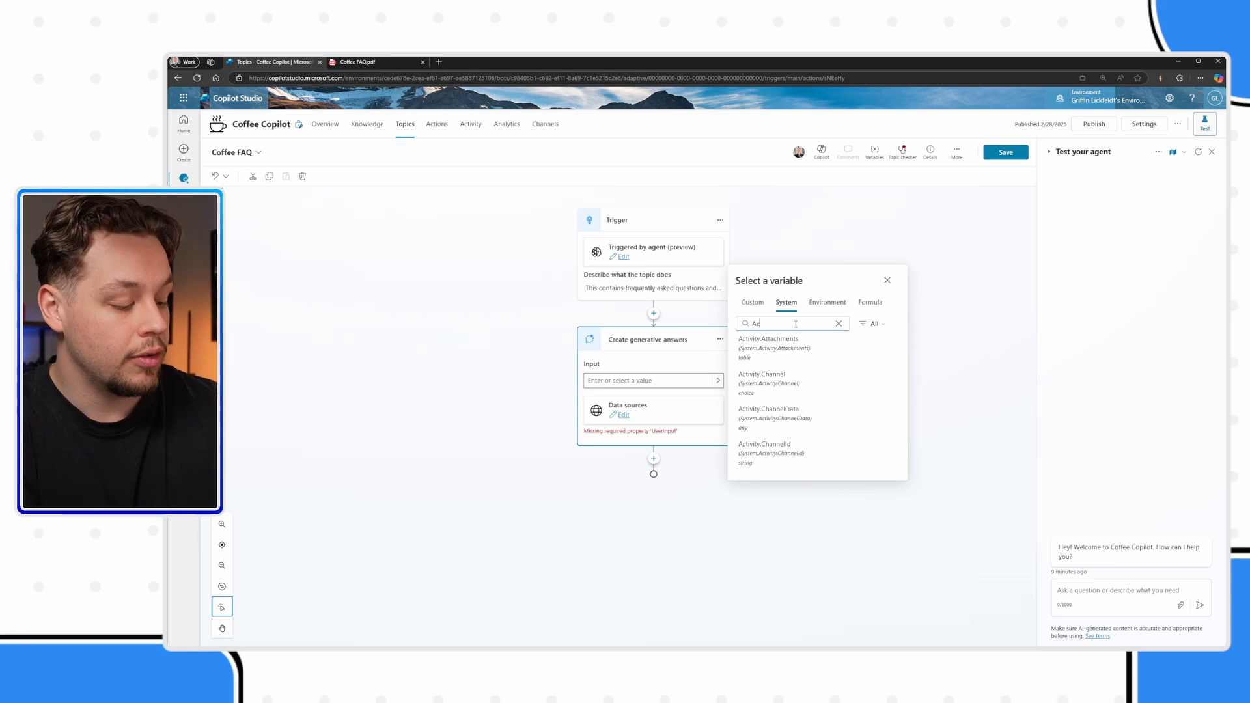
type("tivity.tex")
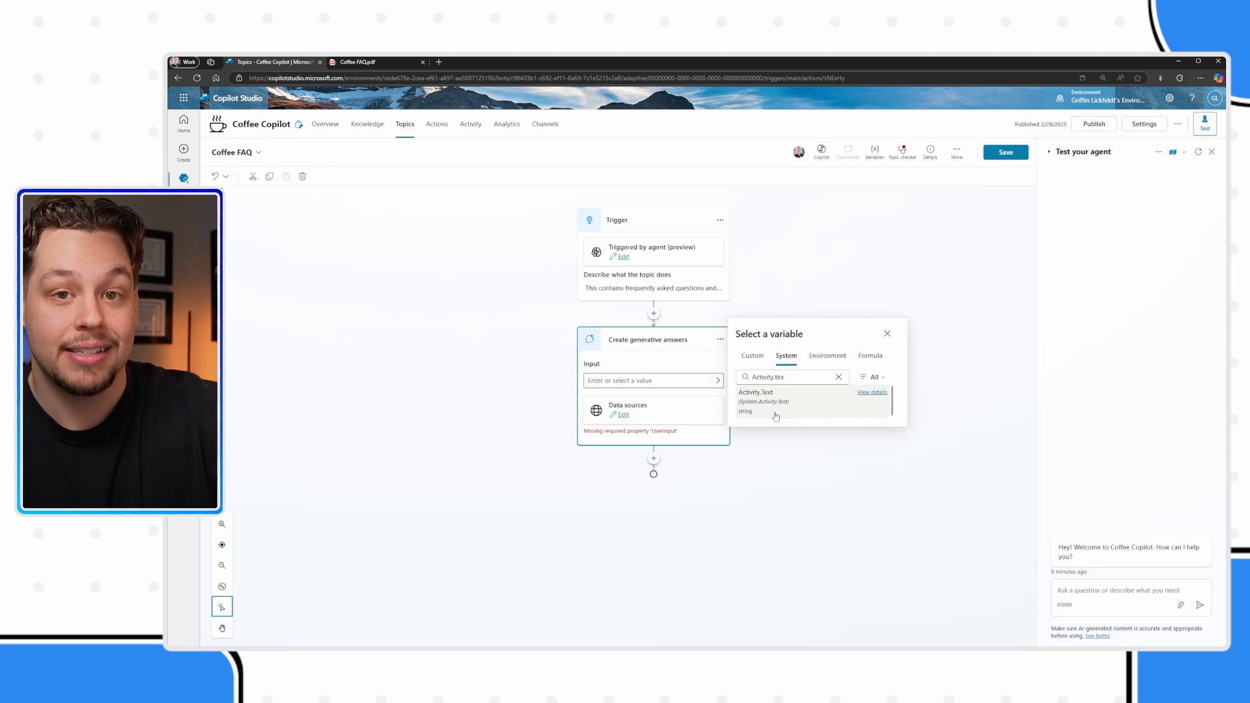
left_click(775, 416)
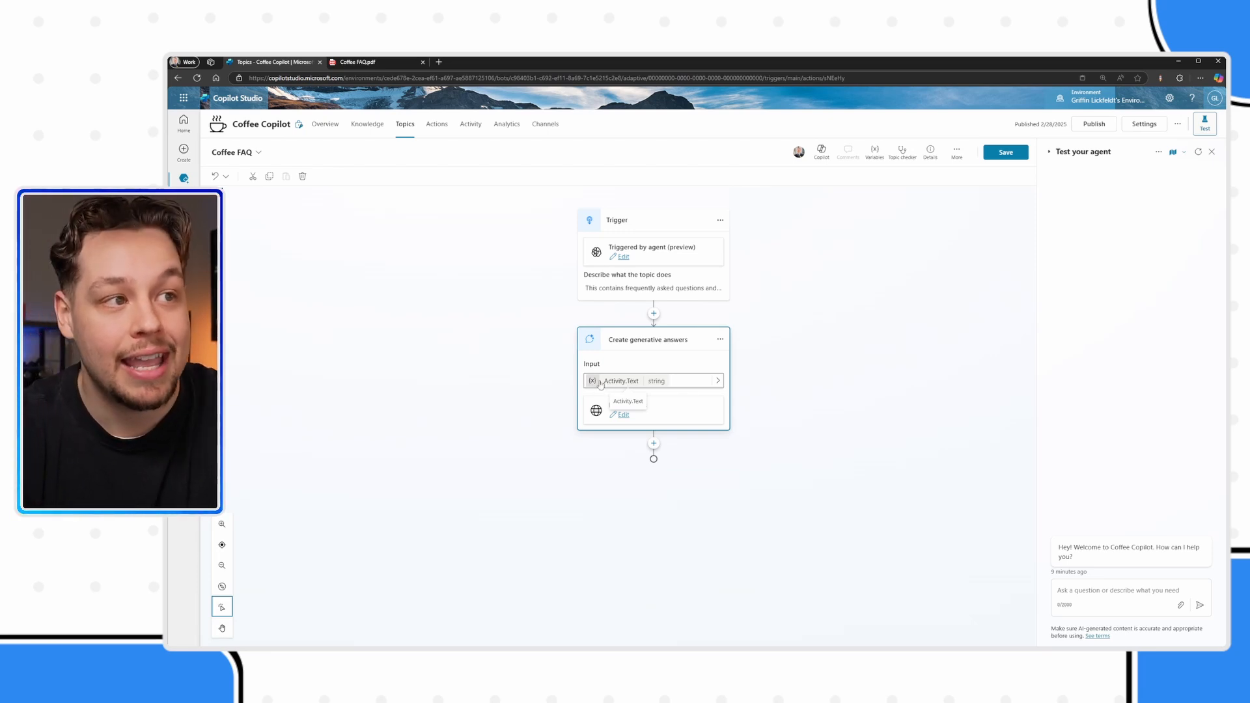
Step: Restrict the generative answers node's data sources to selected sources only, choosing Coffee FAQ.pdf
left_click(623, 416)
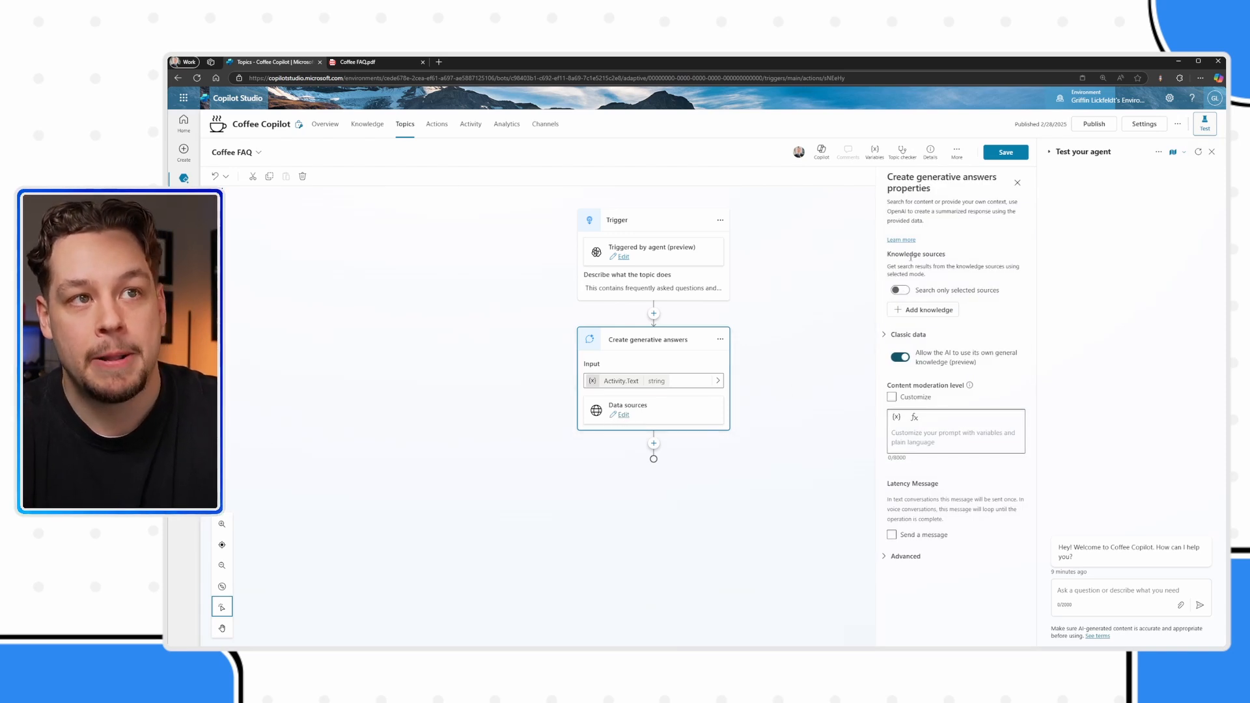
left_click(899, 293)
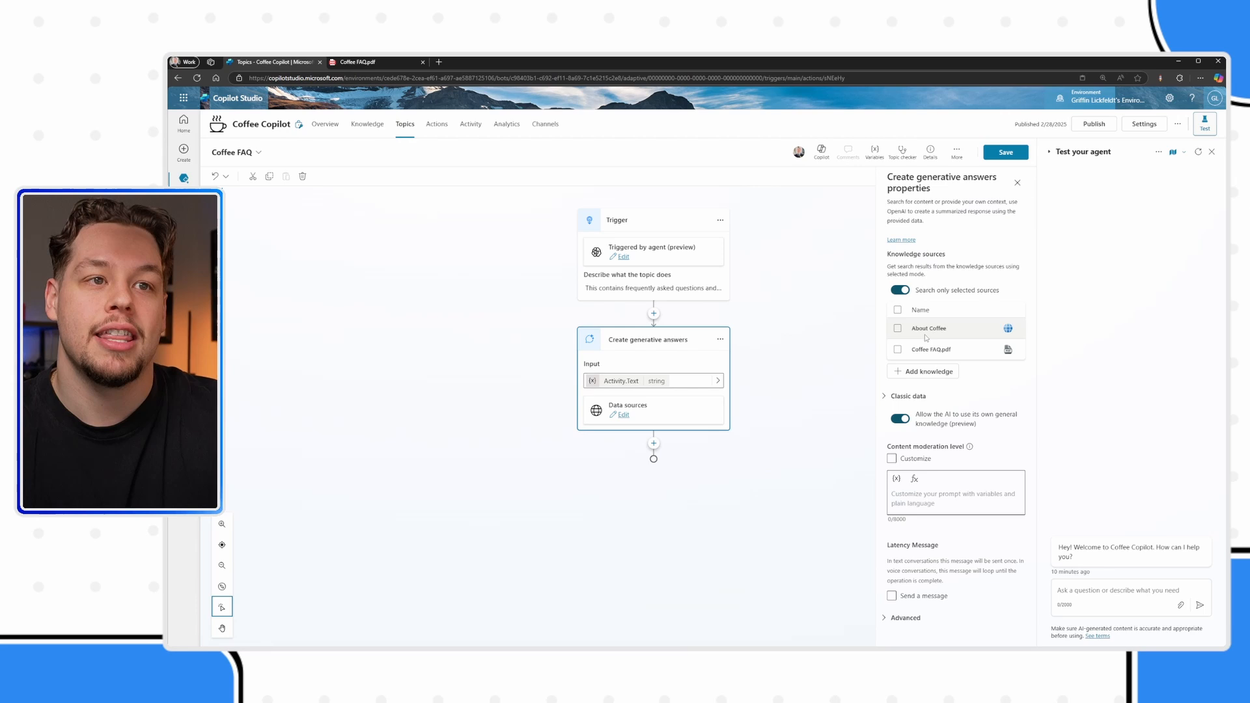
left_click(897, 349)
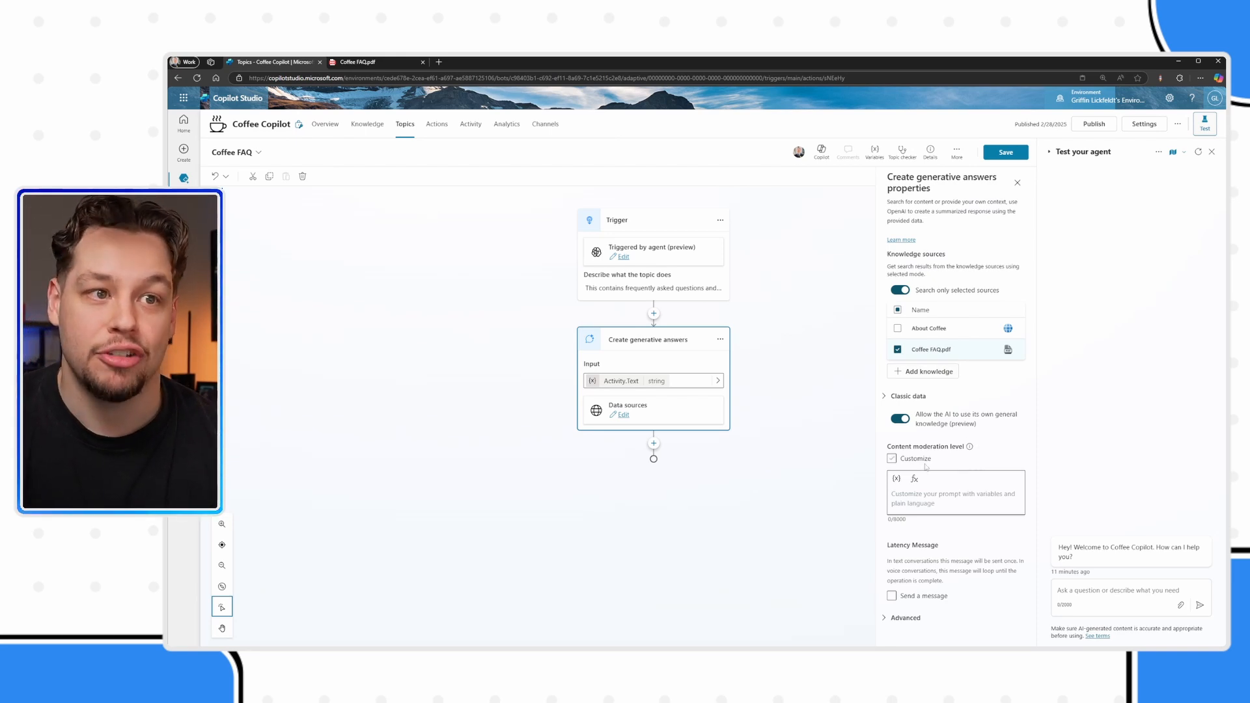
Step: Expand and review the advanced settings of the generative answers node
left_click(885, 618)
scroll(934, 505, "down", 1)
scroll(935, 504, "up", 1)
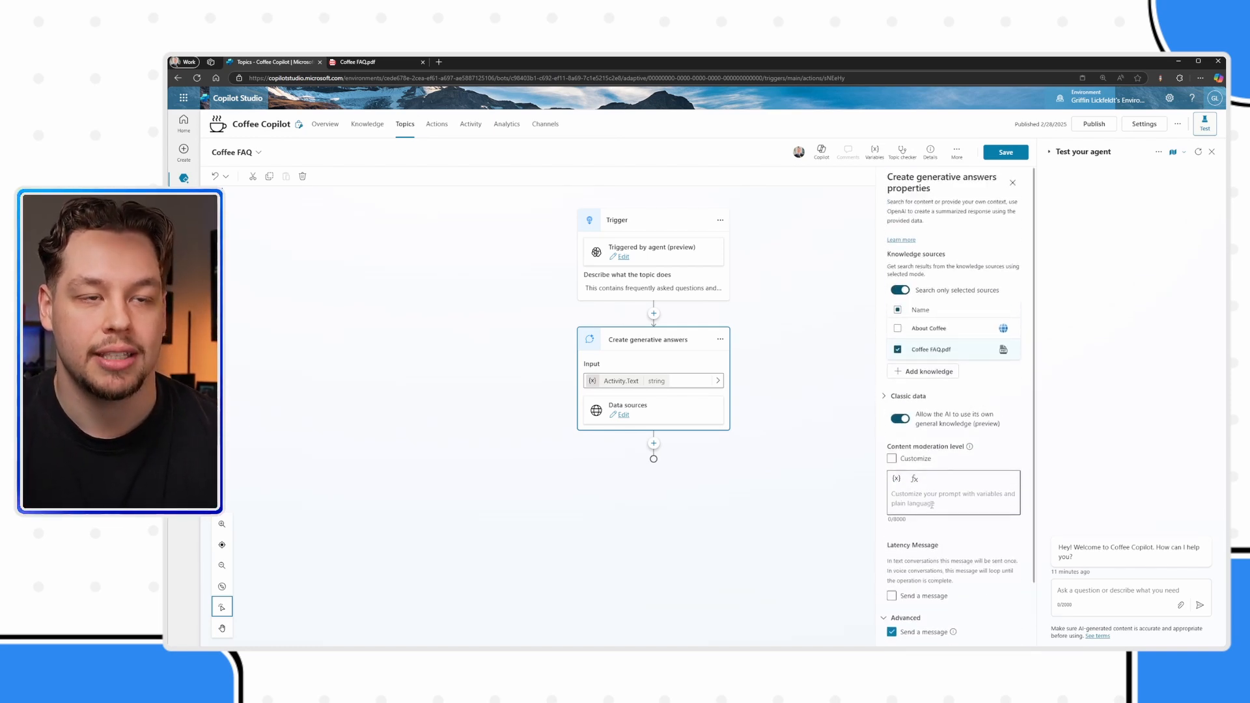
Step: Save the Coffee FAQ topic and test it in a fresh conversation with the question "What makes good coffee beans better than bad coffee beans?"
left_click(1008, 154)
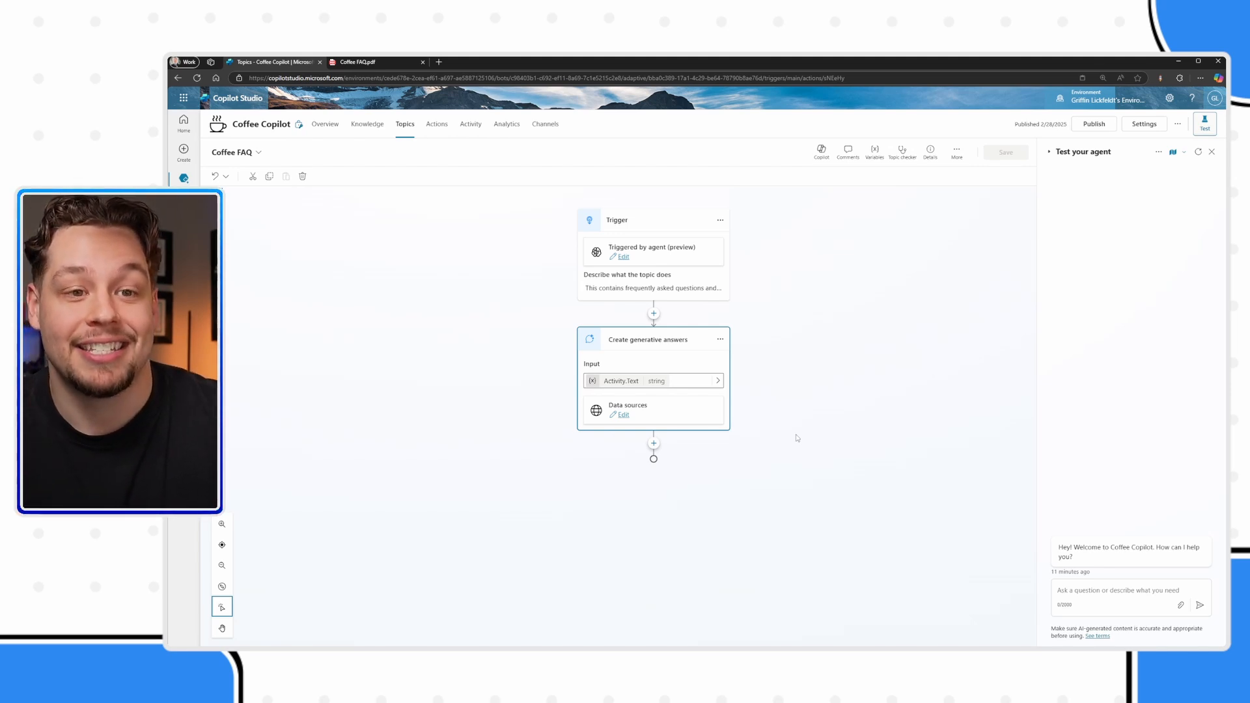
left_click(1199, 151)
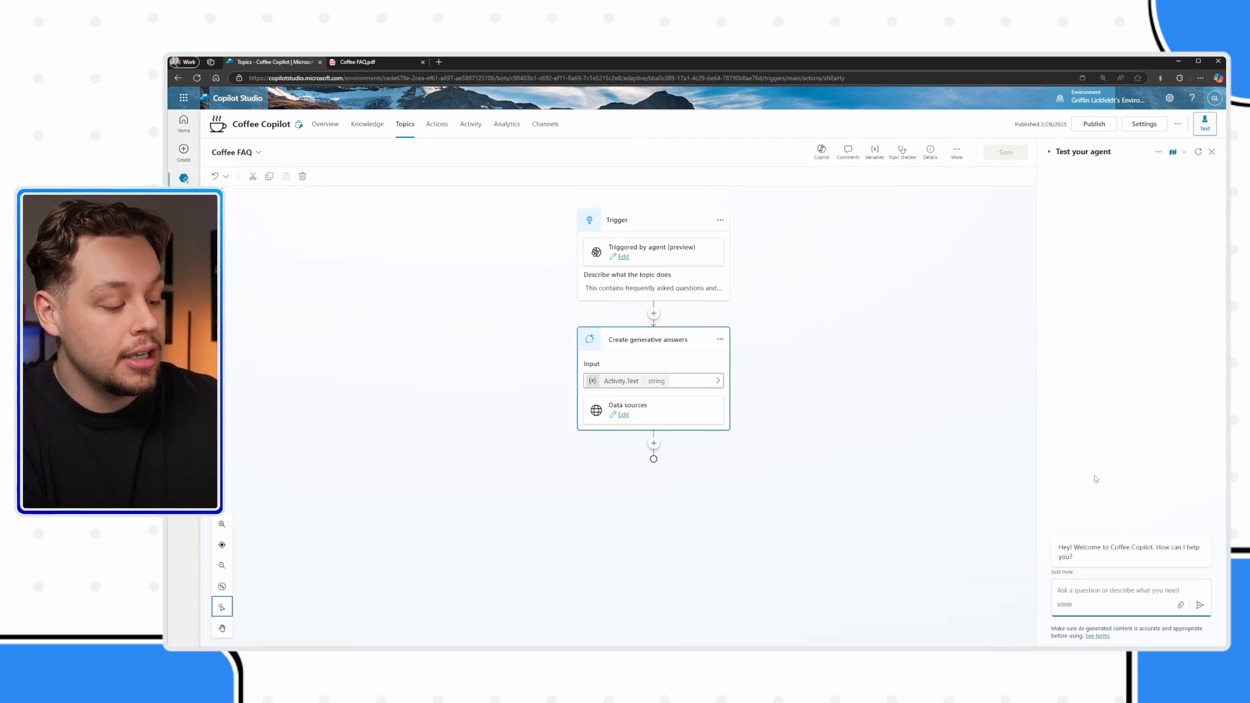
type("What makes good coffee beans better than bad coffee beans?")
key("Return")
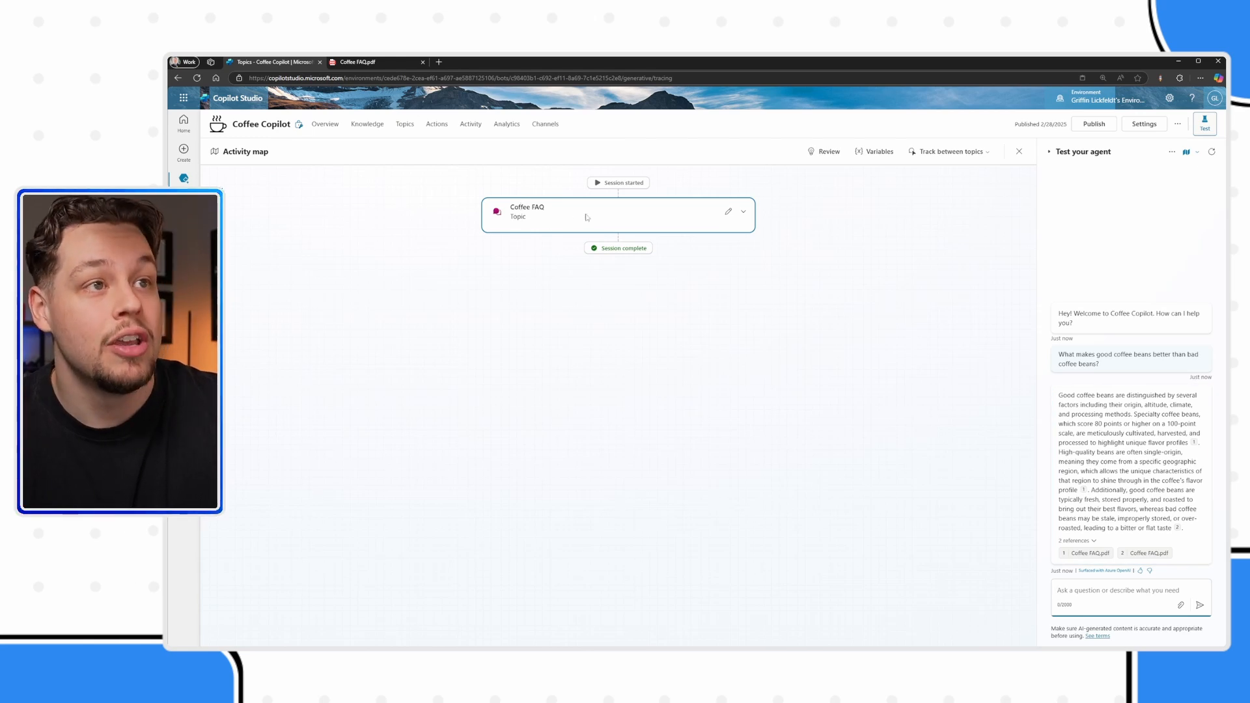
left_click(1117, 442)
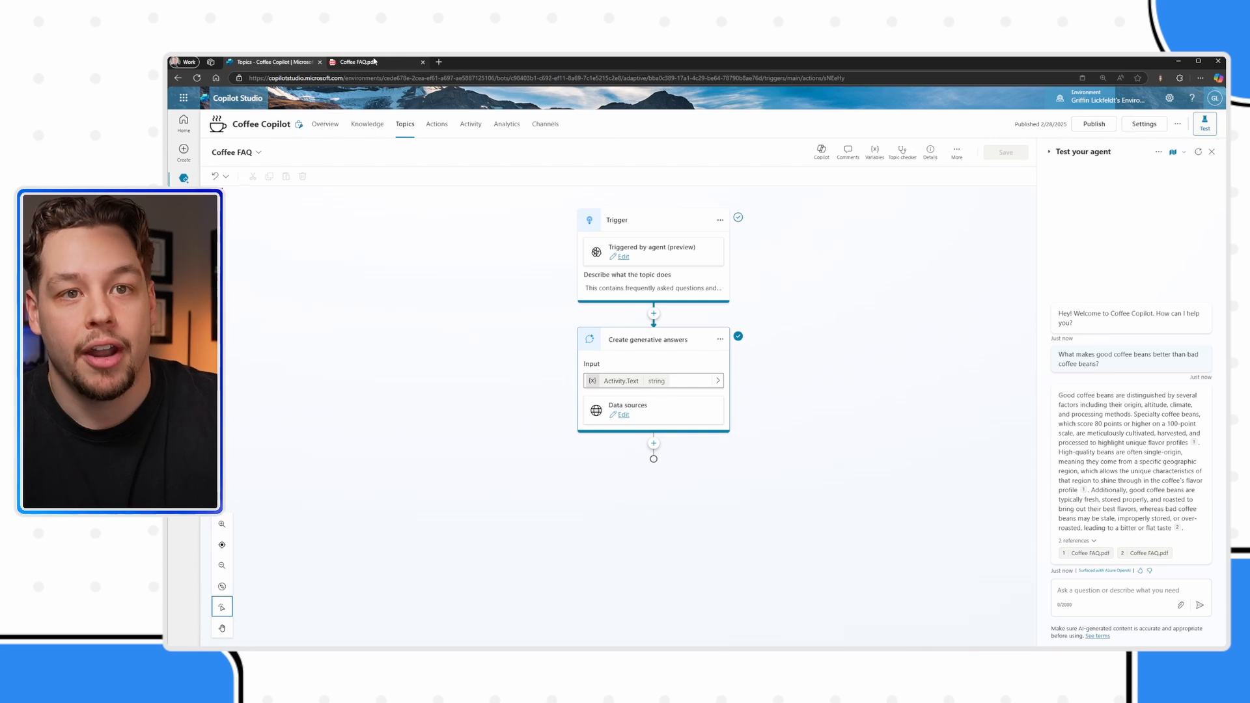
Step: Skim the first pages of the source document Coffee FAQ.pdf to compare them with the agent's answer, and return to the Coffee FAQ topic
left_click(374, 61)
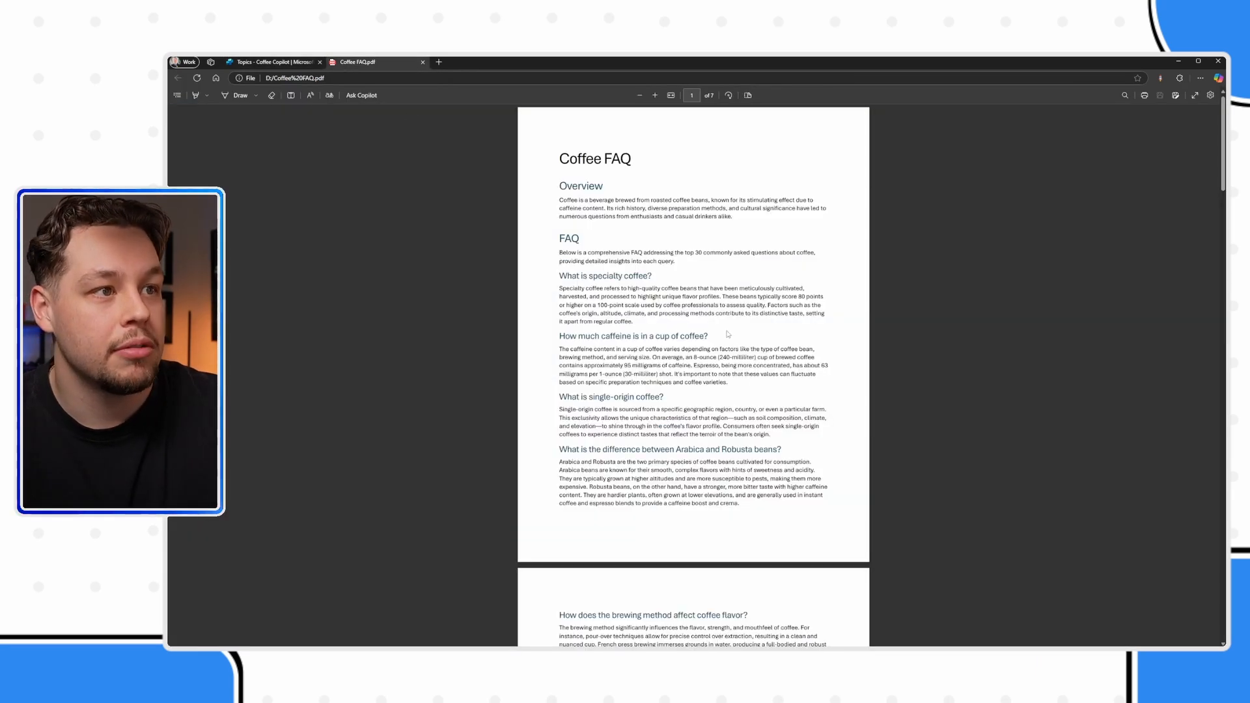
scroll(716, 334, "down", 1)
scroll(704, 336, "down", 2)
scroll(704, 339, "down", 4)
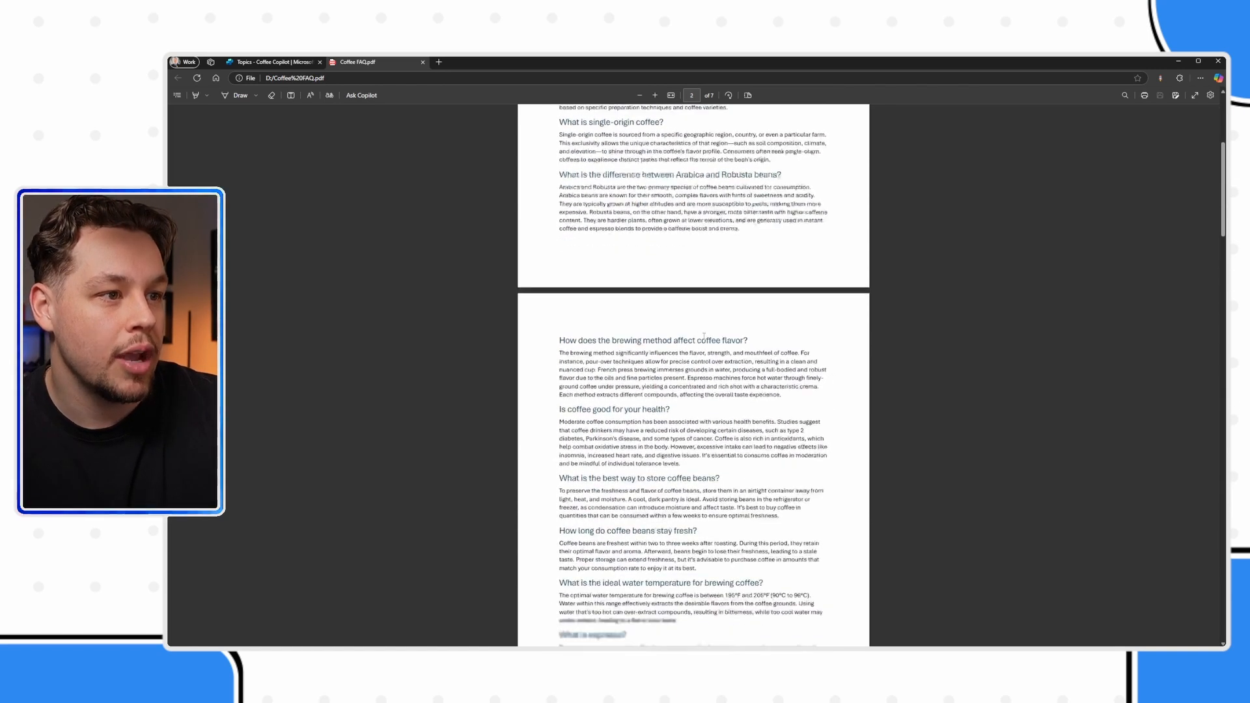
scroll(704, 336, "down", 2)
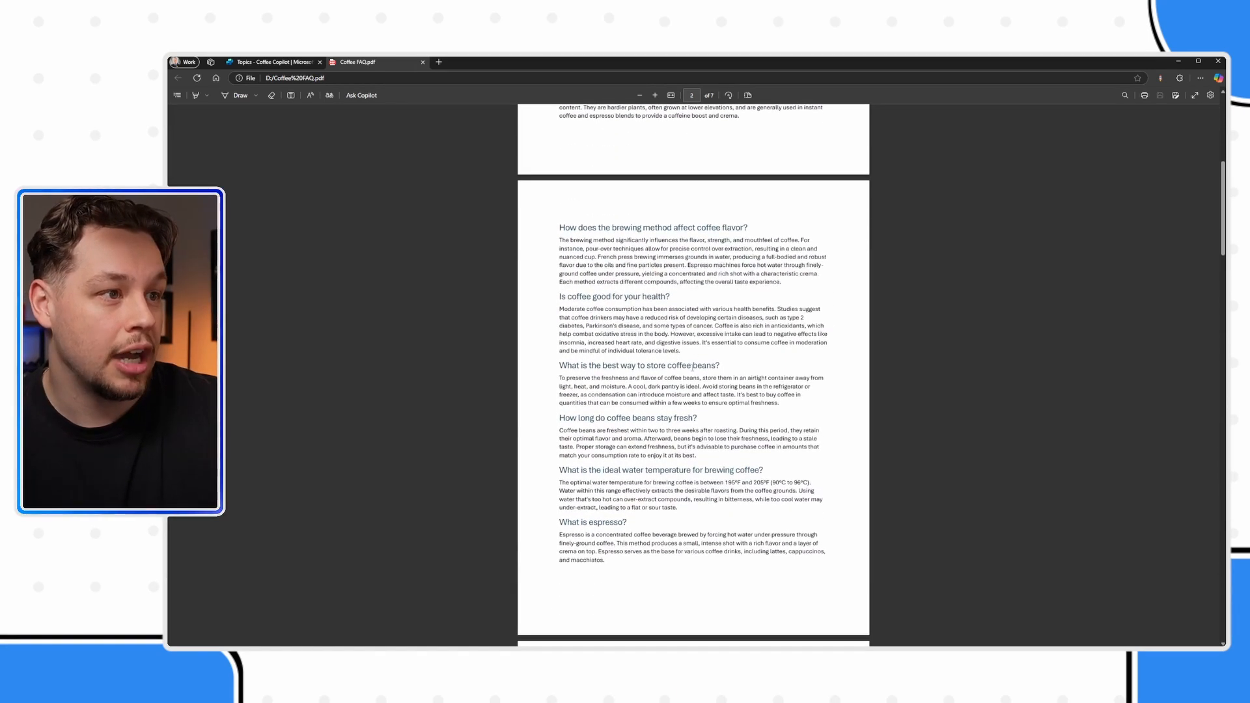
scroll(692, 367, "down", 6)
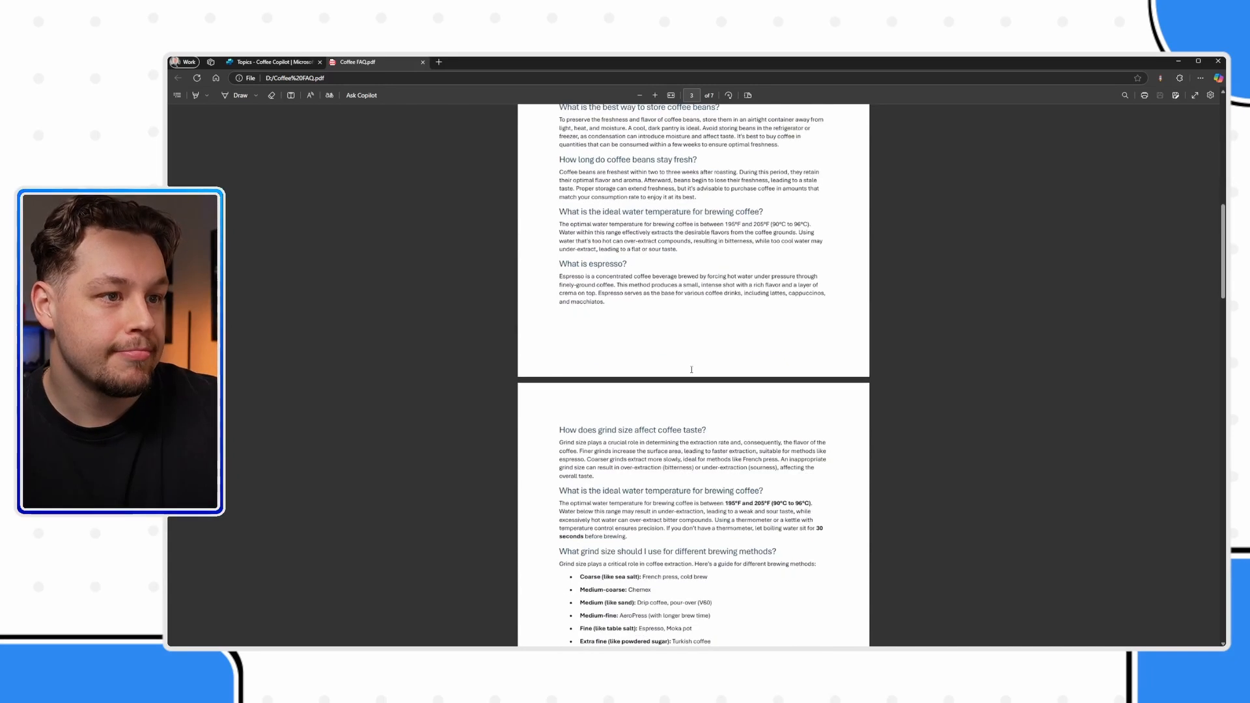
scroll(692, 369, "up", 20)
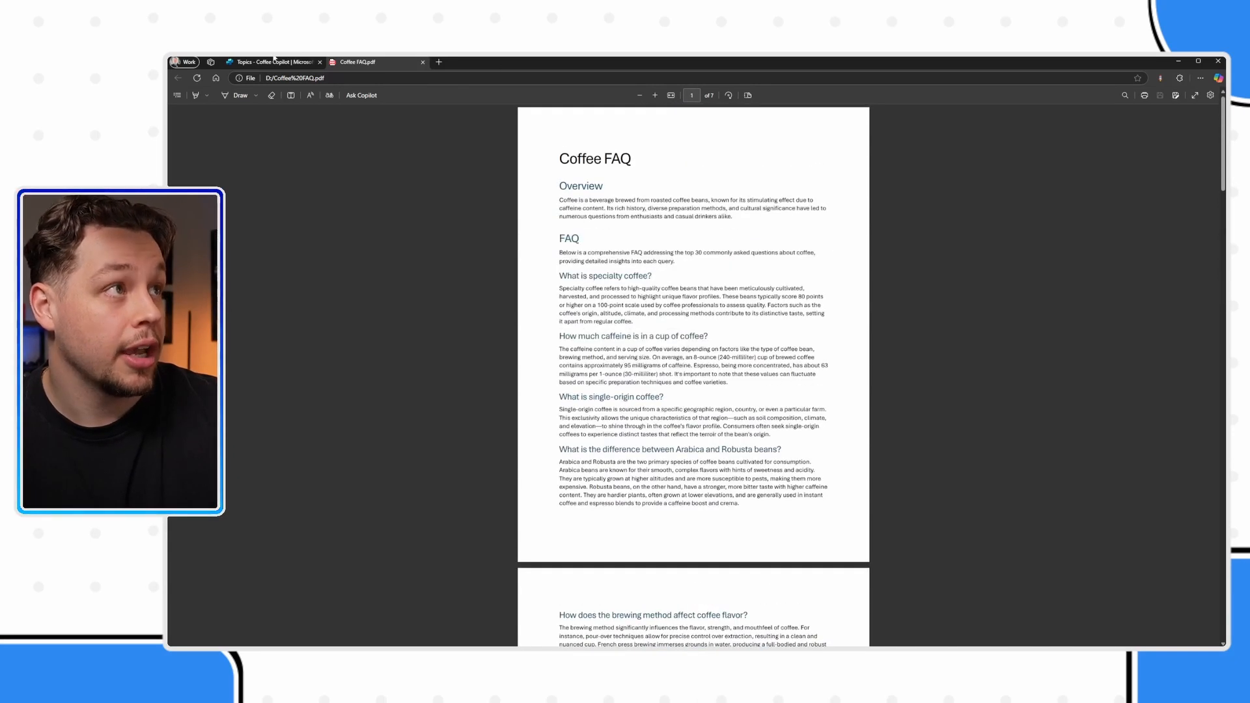
left_click(273, 62)
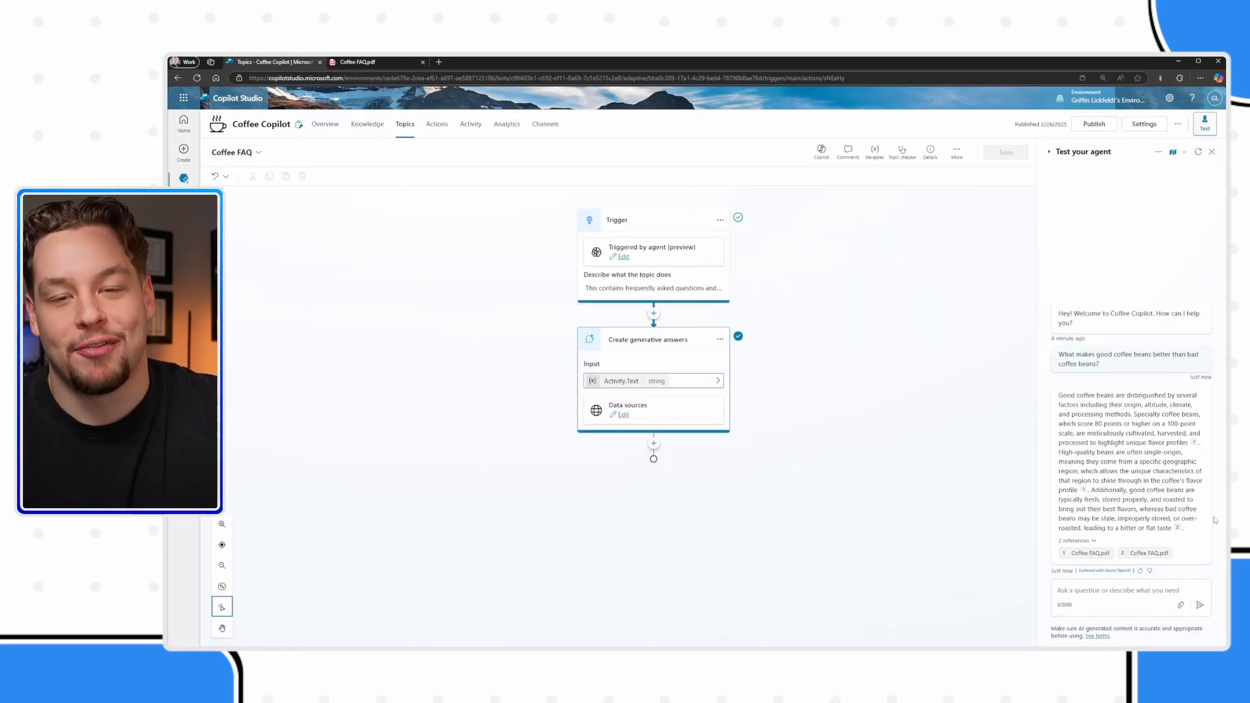